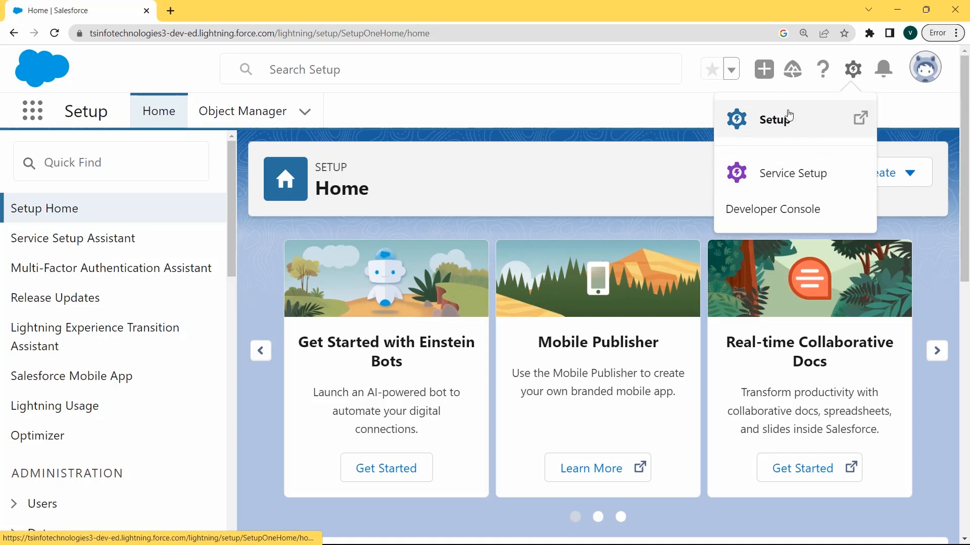
Open Setup, search the setup pages for "survey" and go to Survey Settings.
click(779, 120)
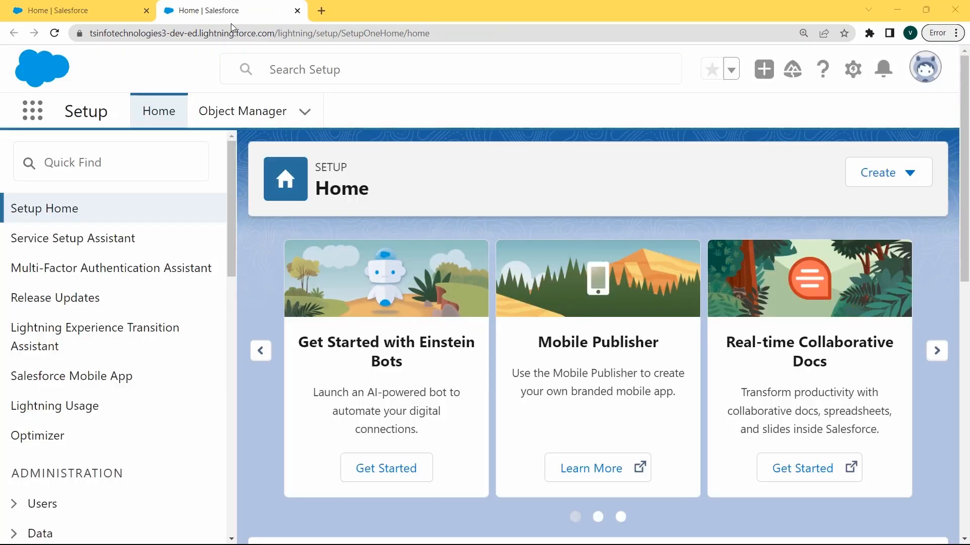
click(122, 165)
text(s)
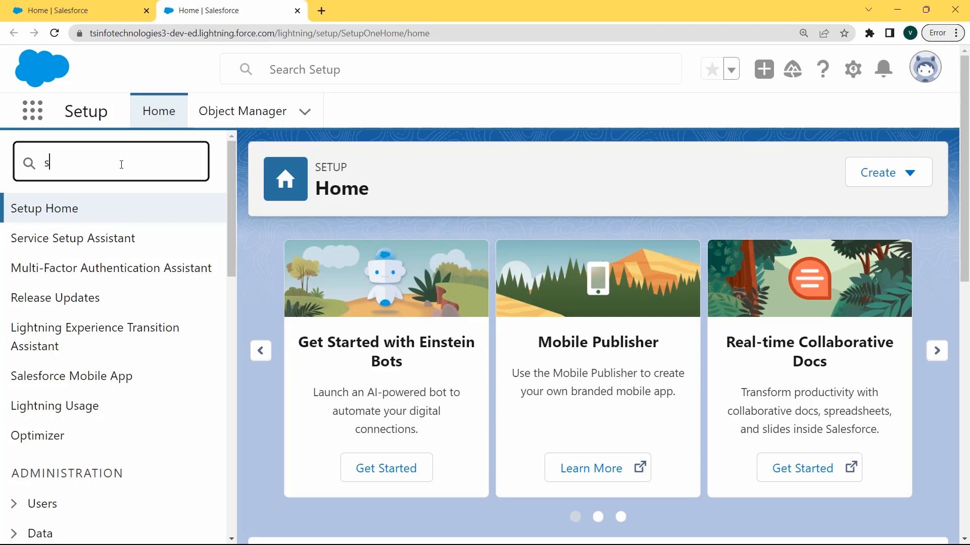
text(urvey)
click(104, 300)
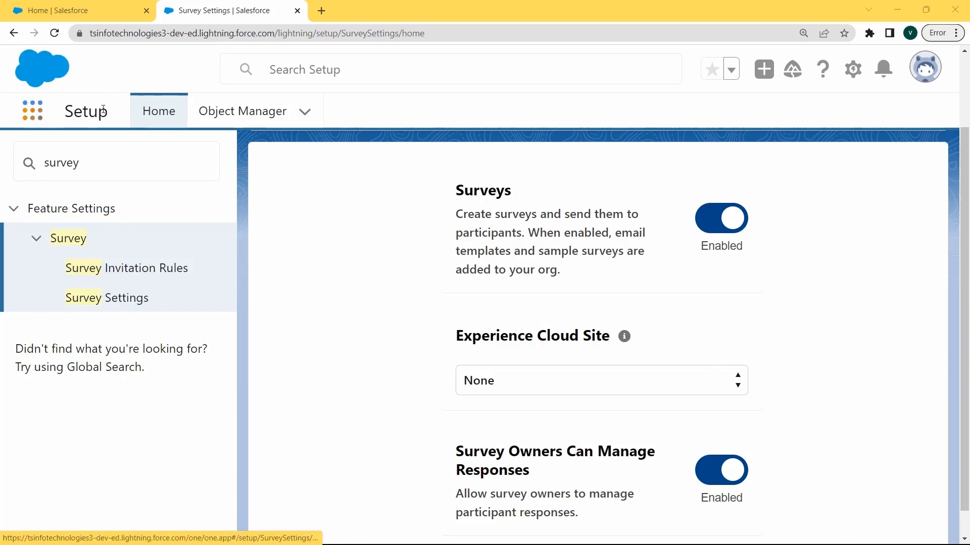
Find the Surveys item by searching the App Launcher for "survey" and open its list of records.
click(32, 123)
text(s)
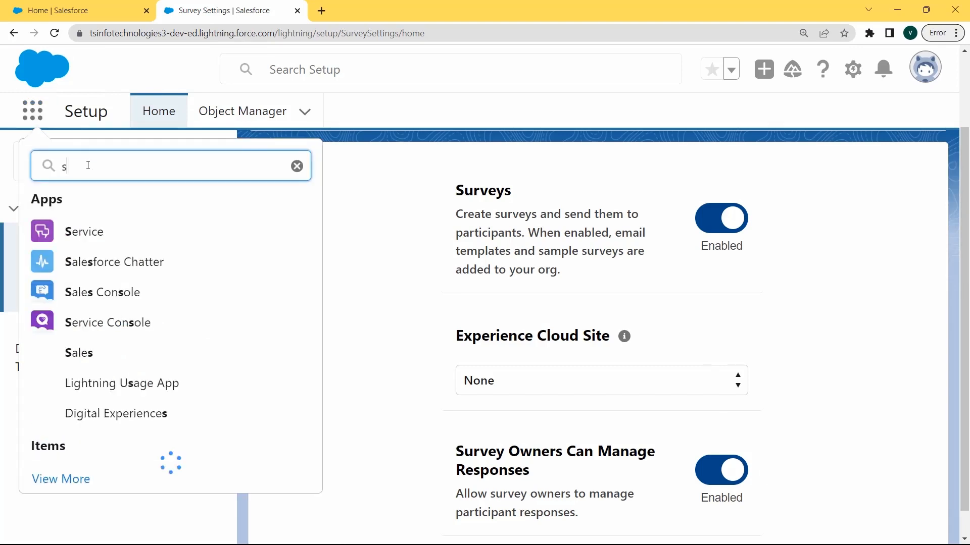
text(urvey)
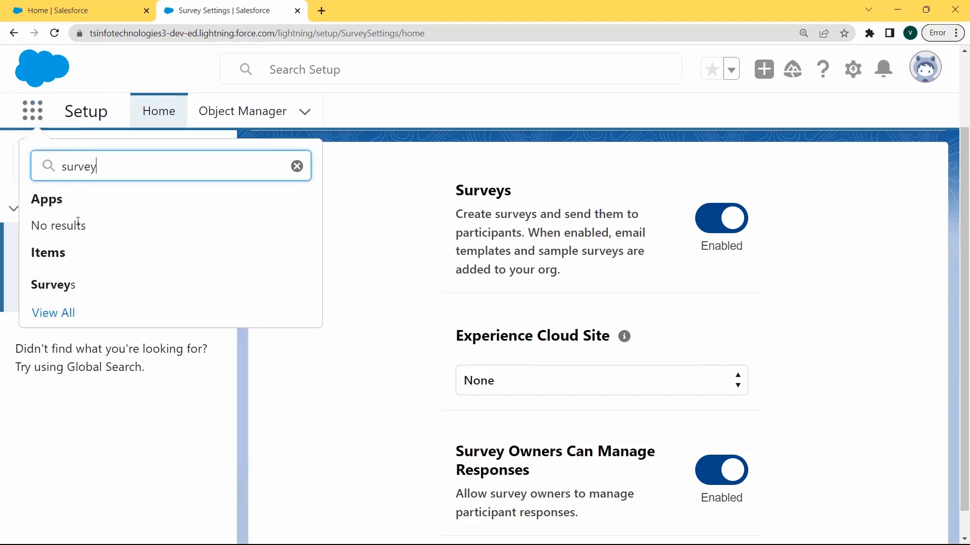
click(72, 284)
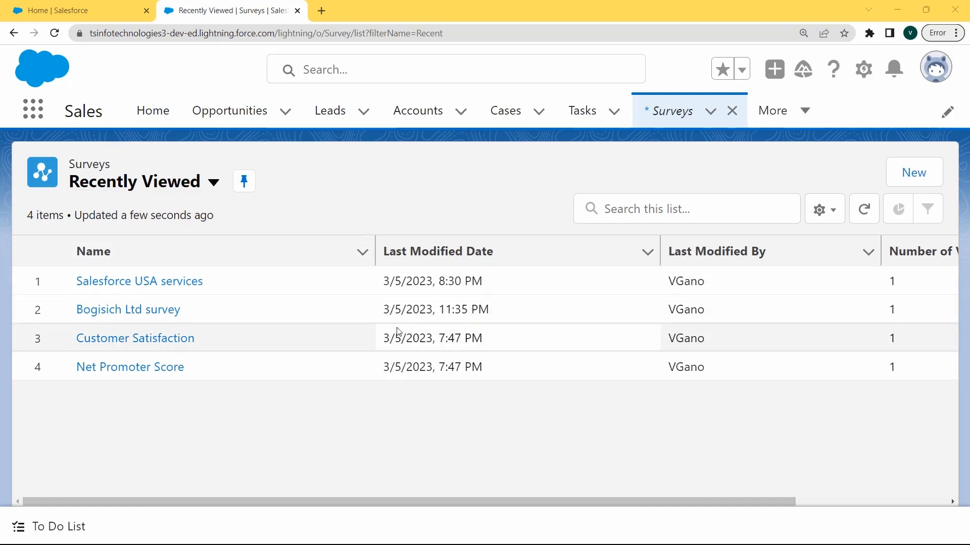
click(221, 264)
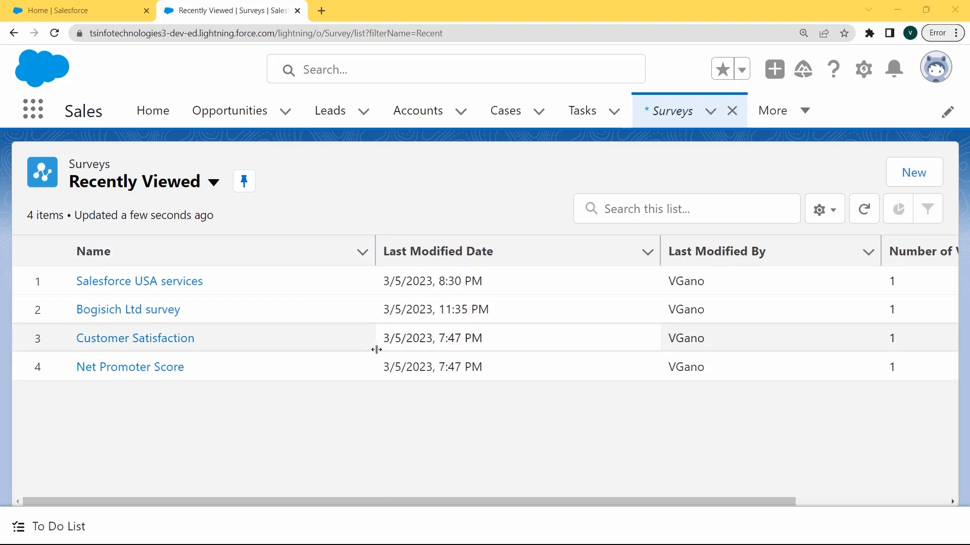
Create a new survey named "Salesforce service" with the option to create it as a template enabled.
click(923, 181)
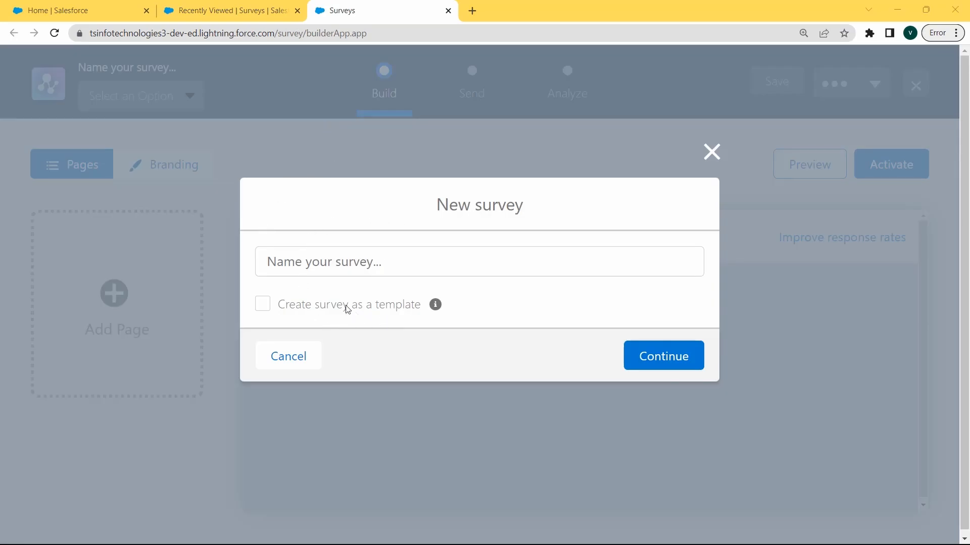
click(320, 262)
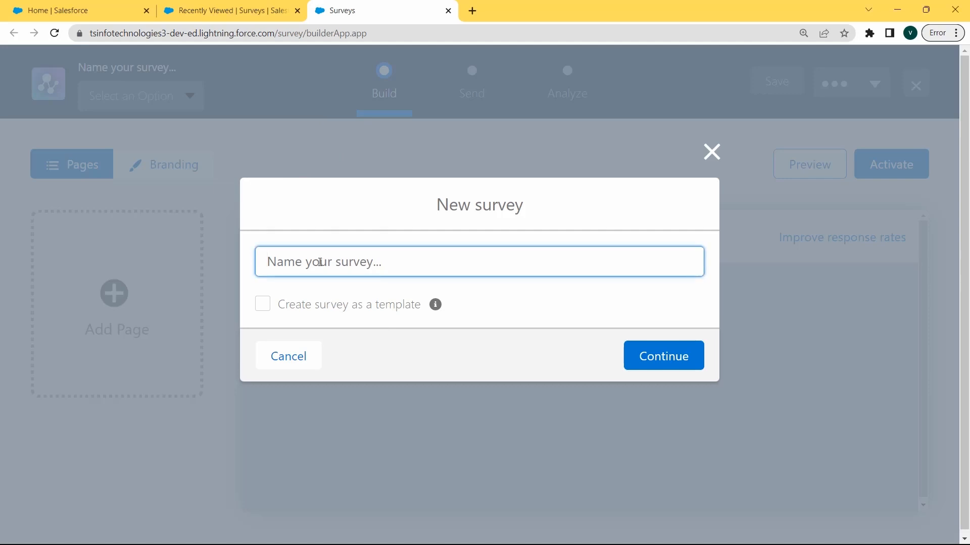
text(Sale)
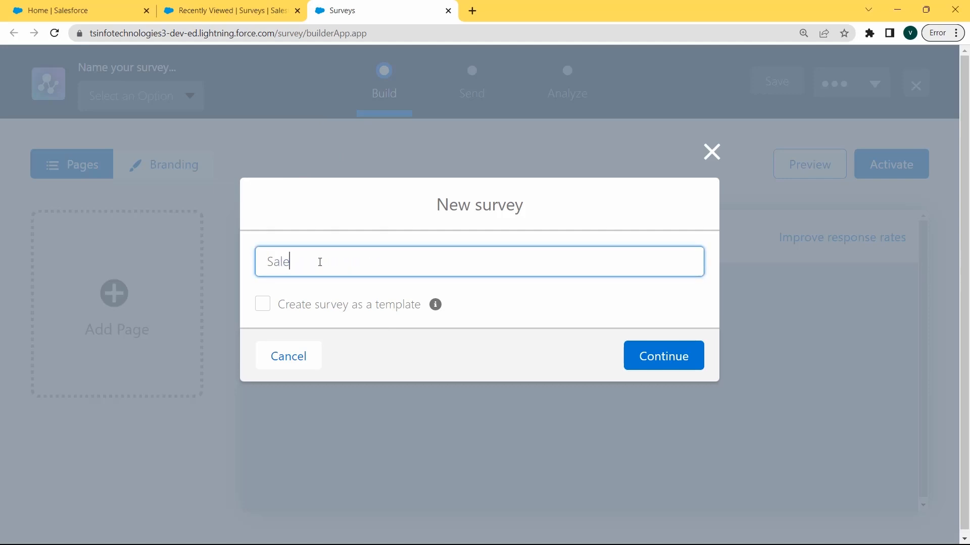
text(sforce service)
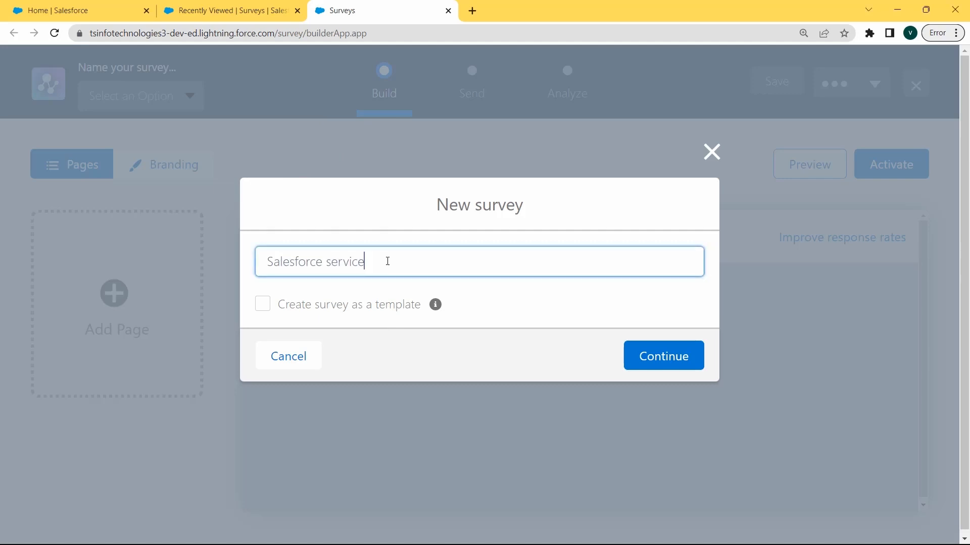
click(263, 304)
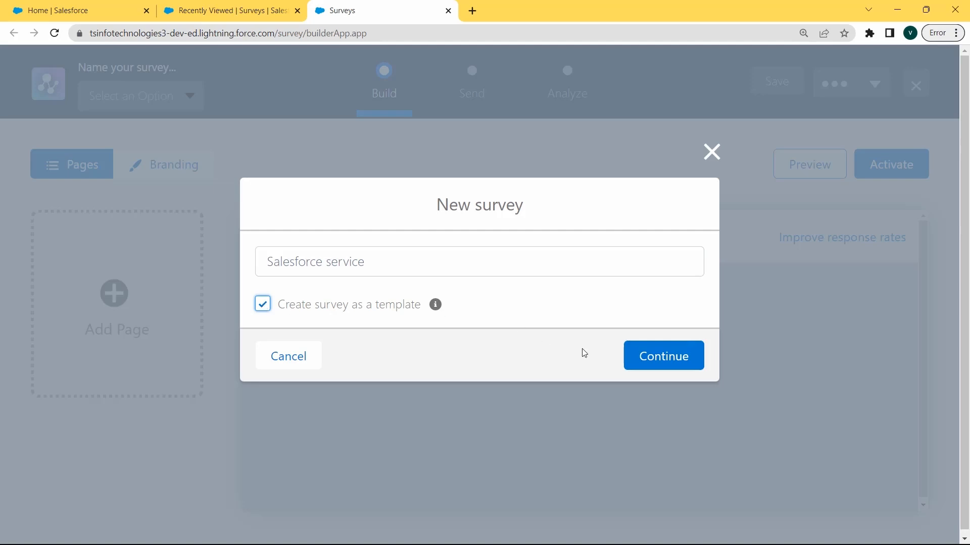
click(650, 361)
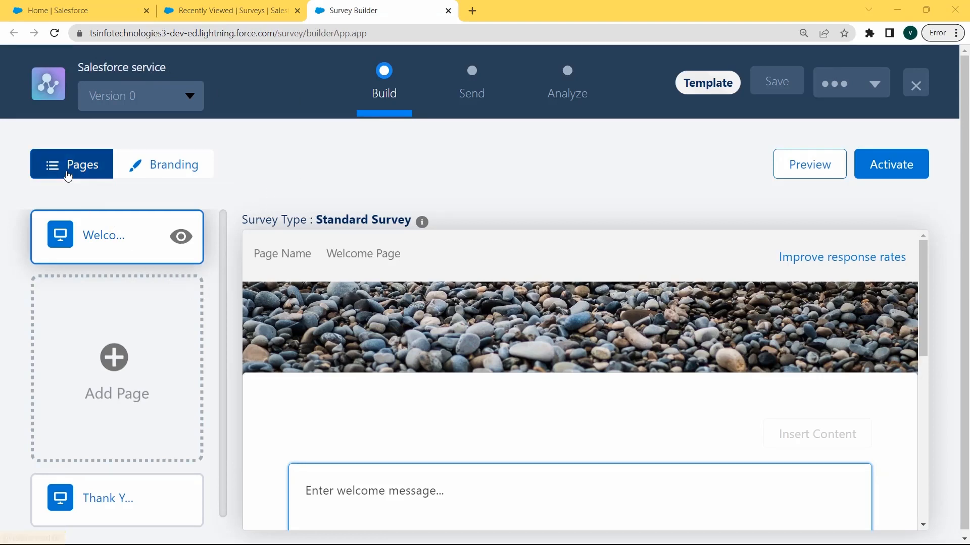
Replace the survey's branding background image with the Salesforce logo picture from the Documents folder.
click(187, 170)
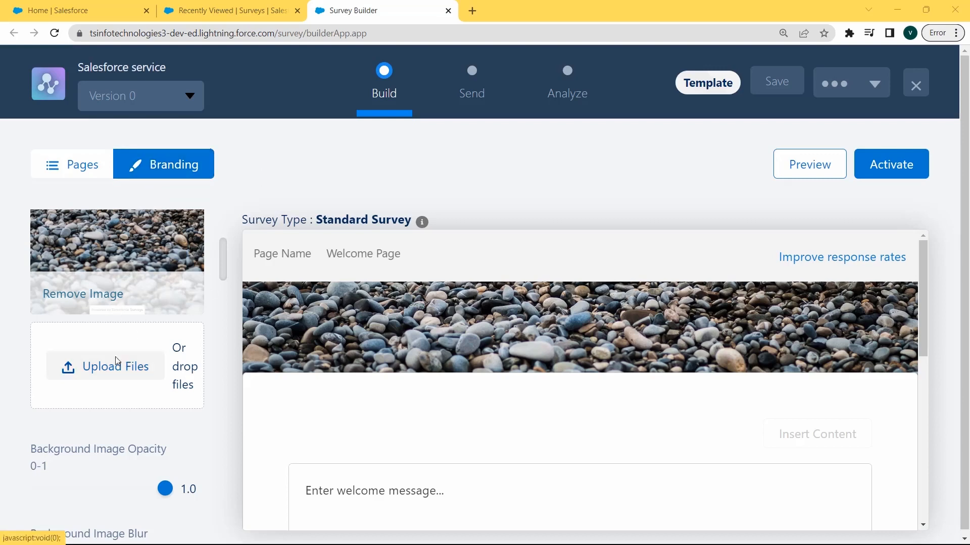
click(114, 370)
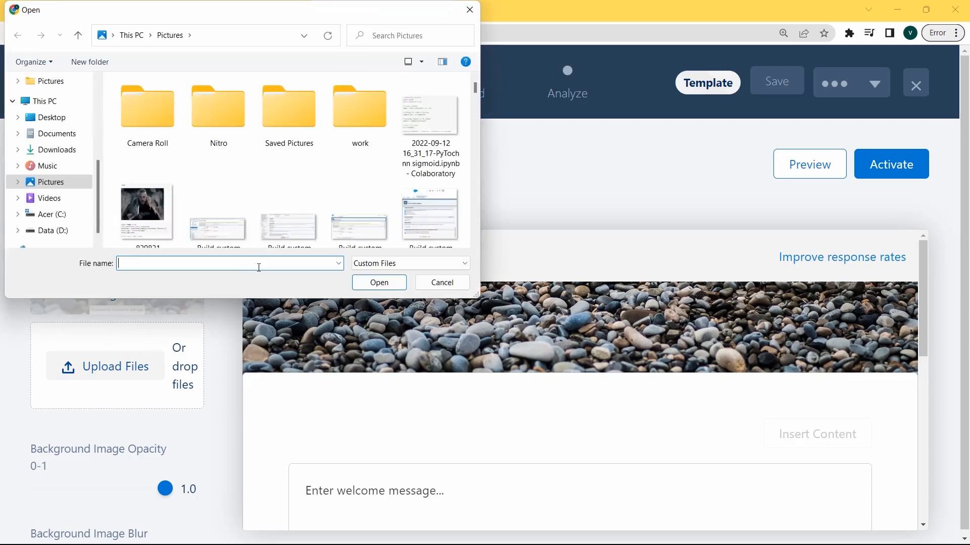
click(75, 134)
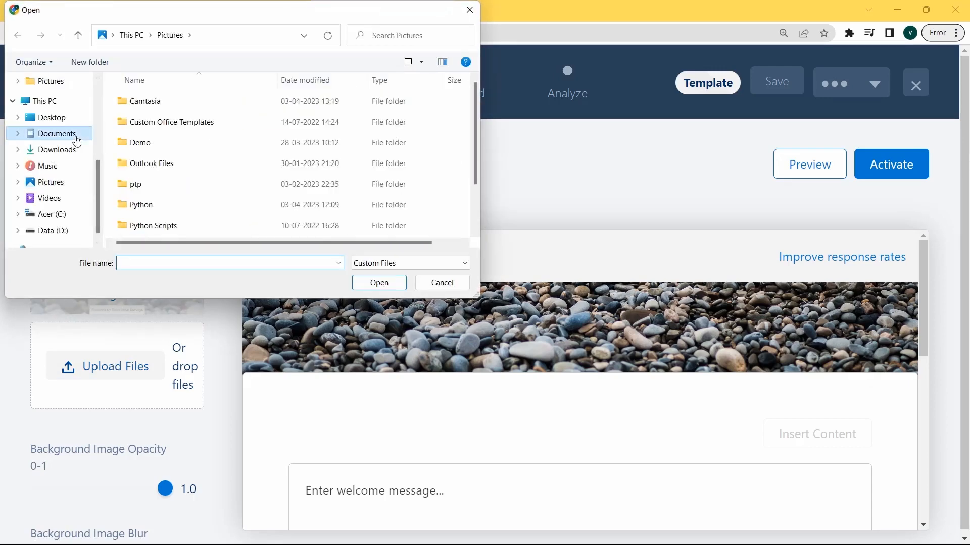
click(164, 265)
click(369, 285)
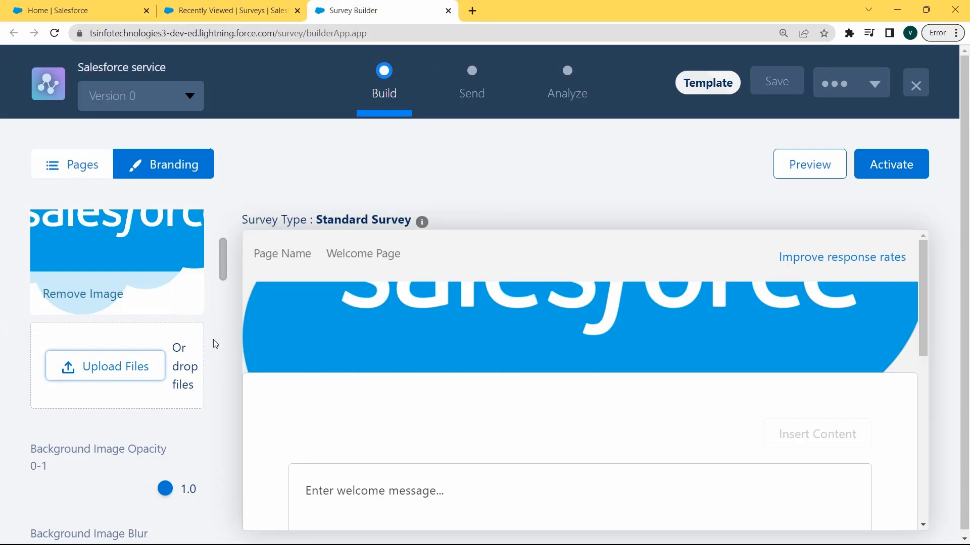
drag(222, 273, 223, 298)
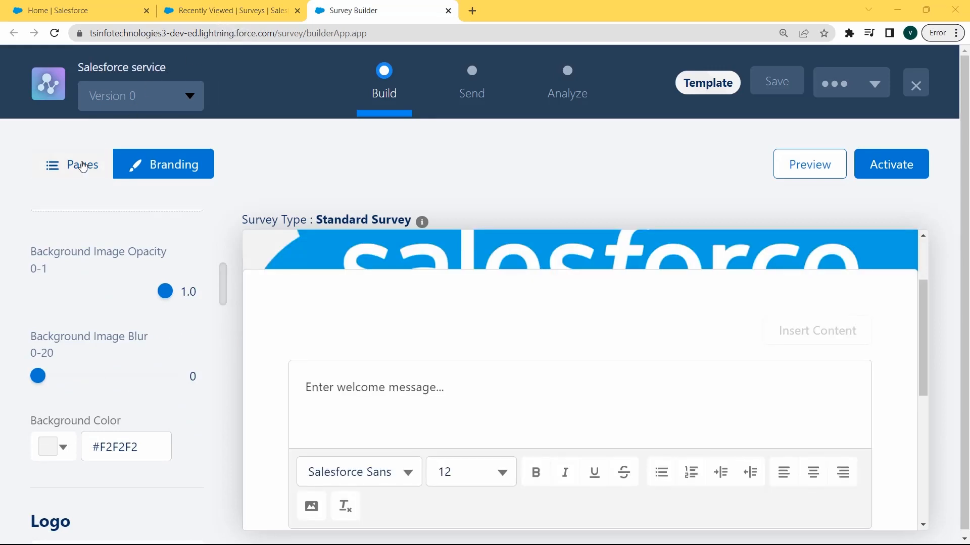
Enter the welcome page message "Hello and Welcome to the salesforce service survey".
click(83, 167)
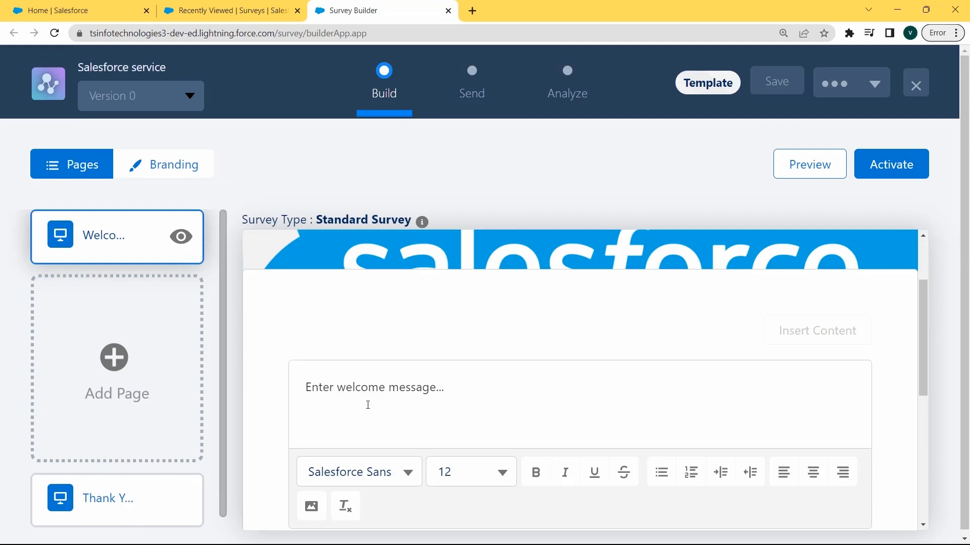
click(364, 393)
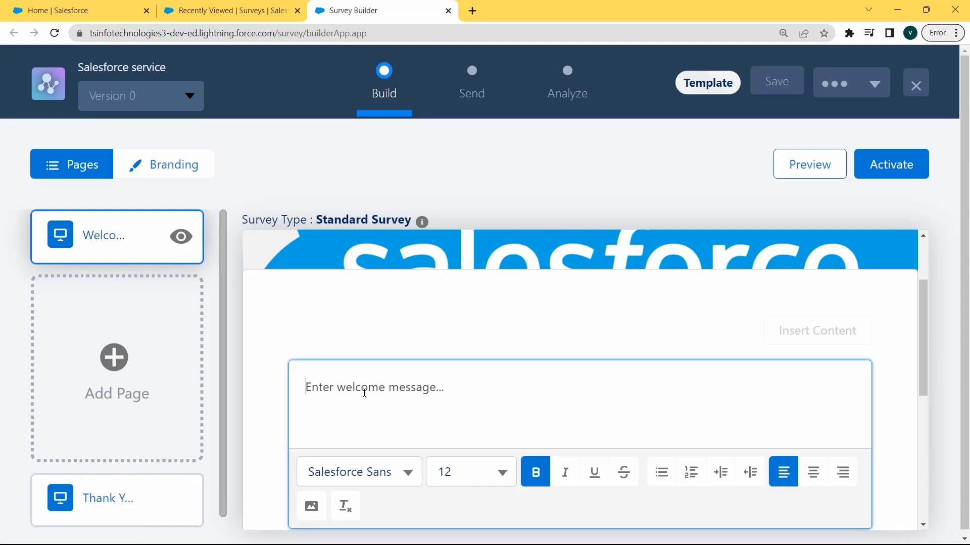
text(Hello and Welcome to the salesforce service survey)
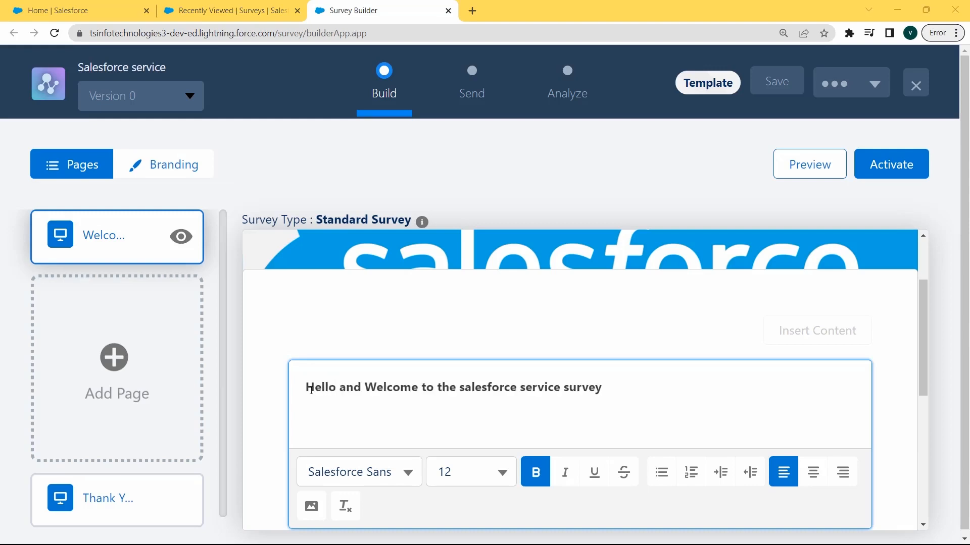
drag(308, 388, 601, 375)
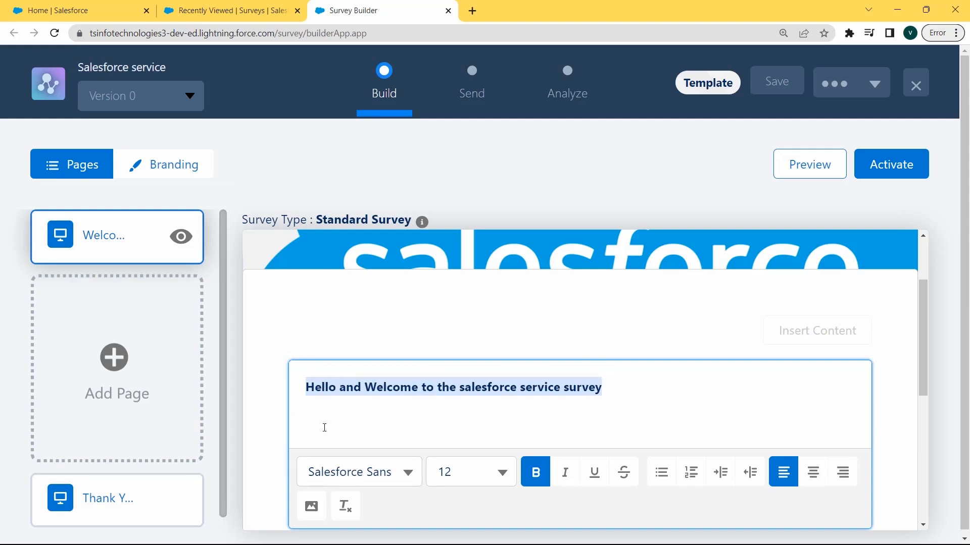
Add a page after the welcome page with a Multiple Selection question reading "Which Salesforce Product do you like?".
click(115, 358)
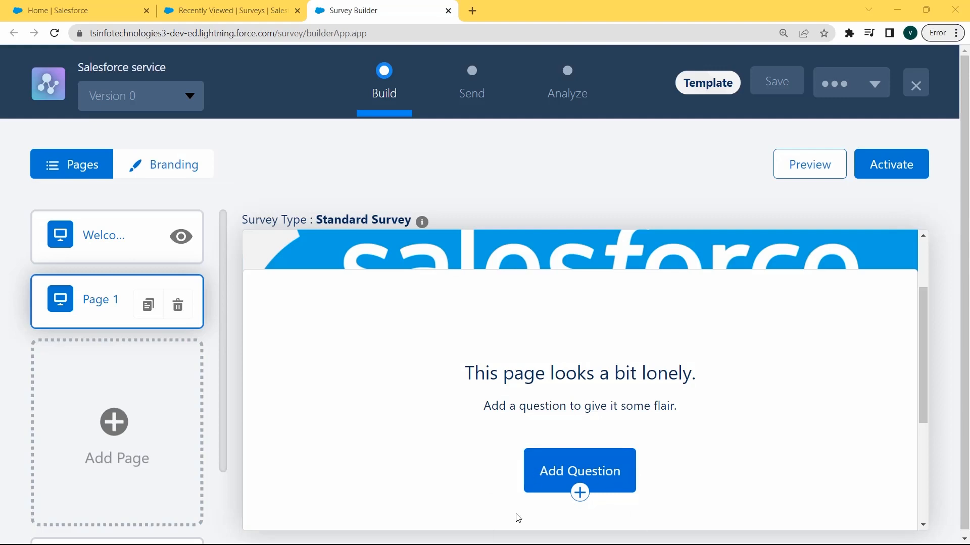
click(580, 494)
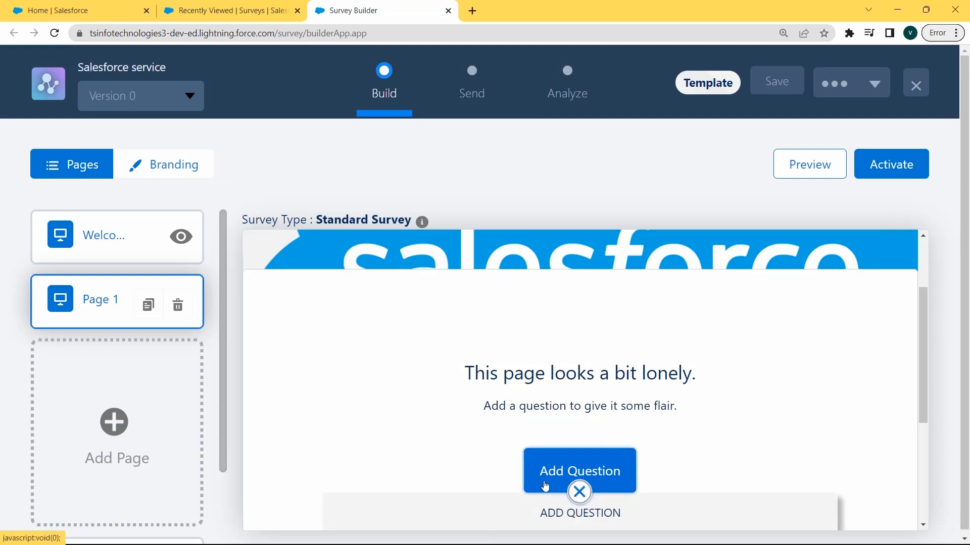
drag(922, 374, 920, 474)
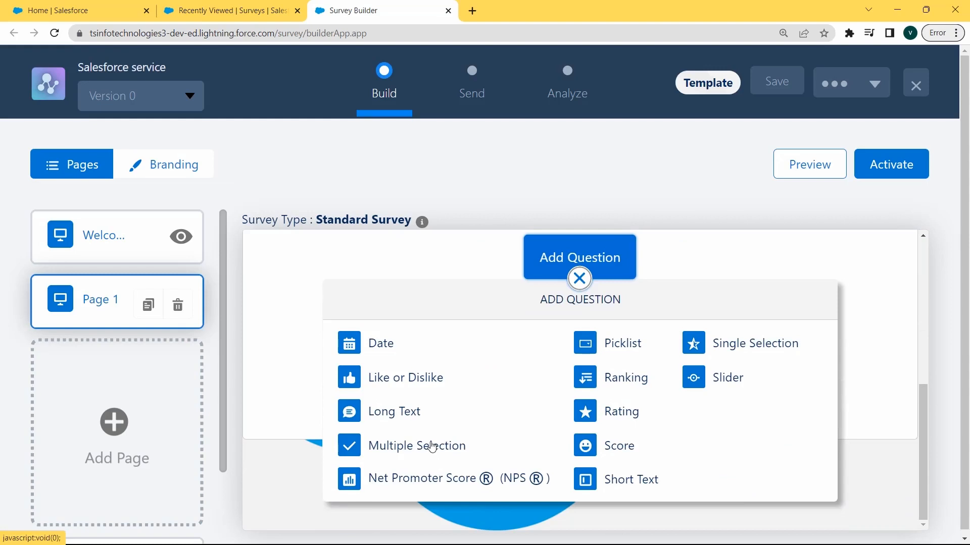
click(432, 445)
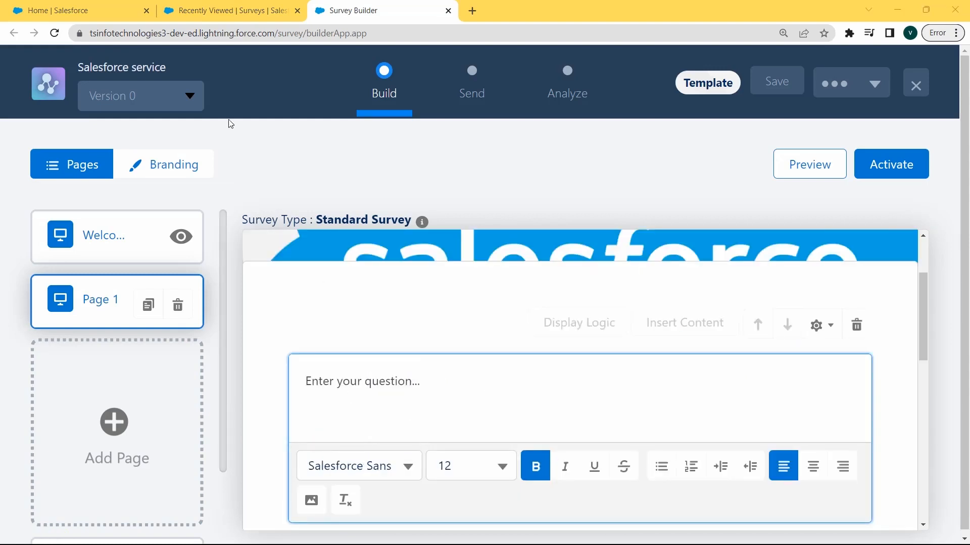
scroll(448, 339, up, 2)
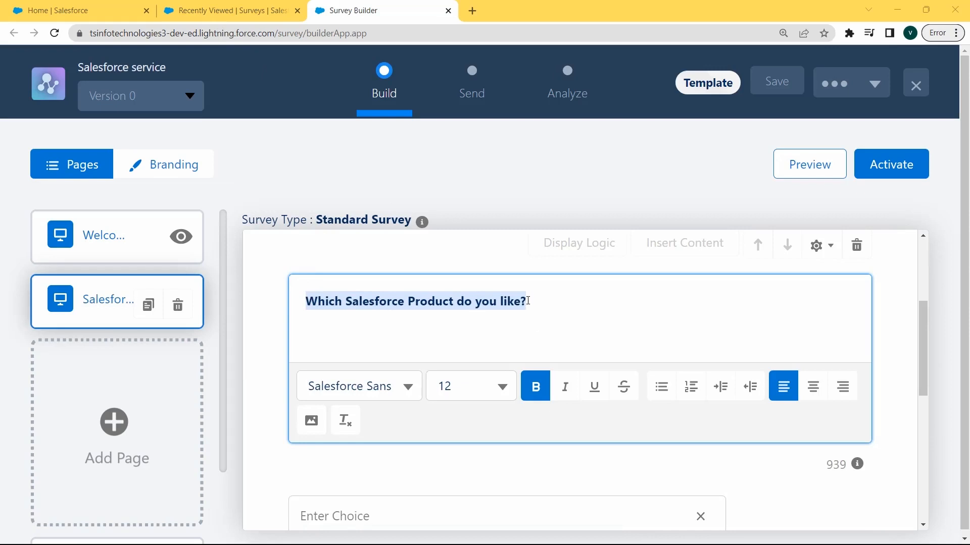
Give the product question the choices "Service Cloud", "Sales cloud" and "Marketing Cloud".
scroll(379, 335, down, 3)
click(381, 337)
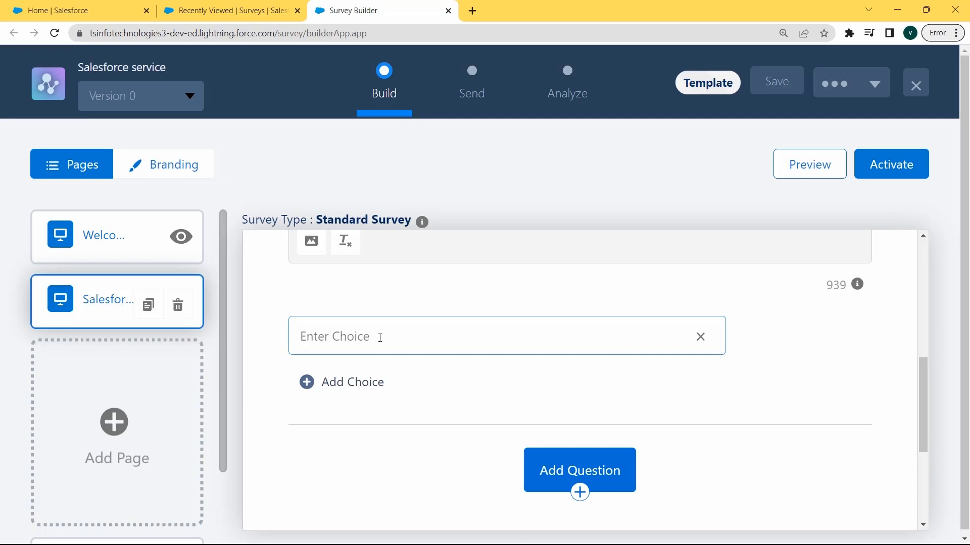
text(Service Cloud)
key(Return)
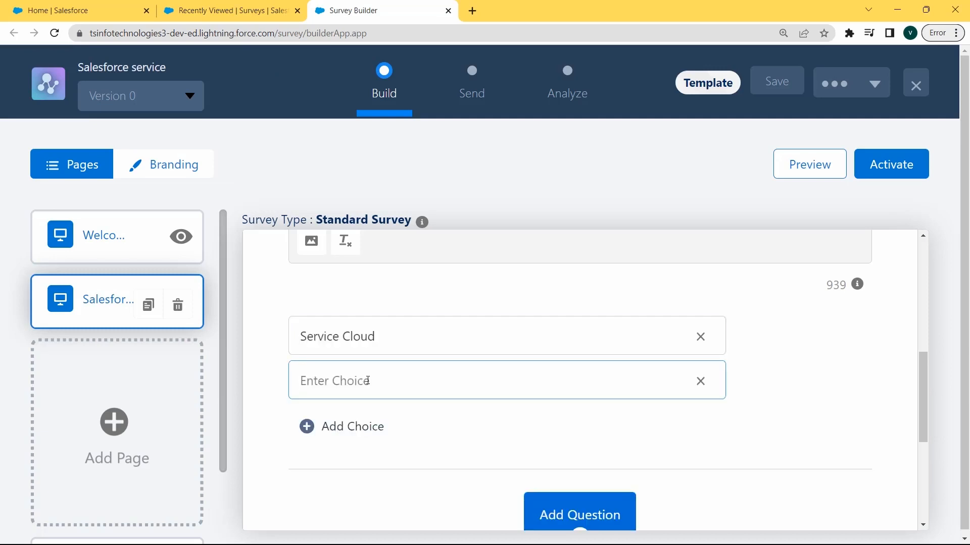
text(Sales cloud)
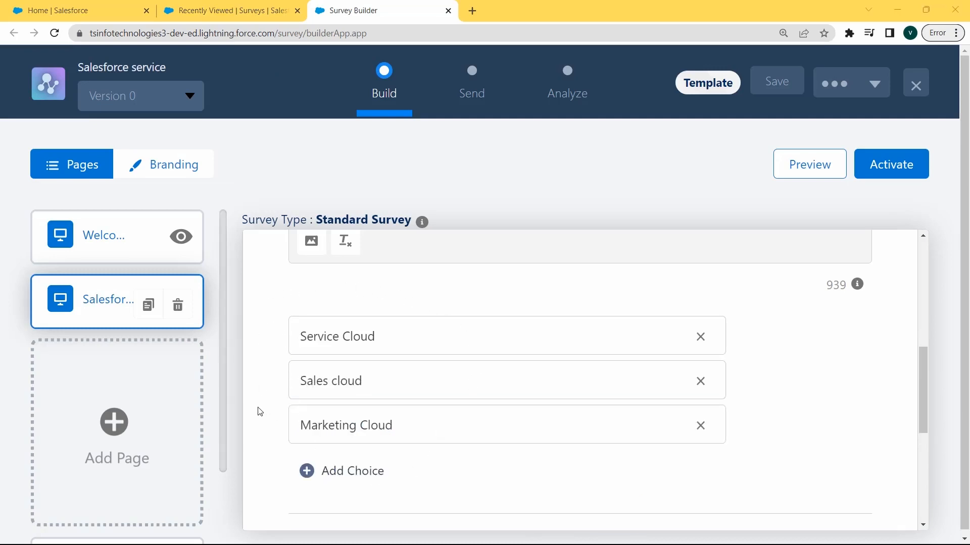
Add another survey page after the product question page and name it "Salesforce Product Rating".
click(114, 429)
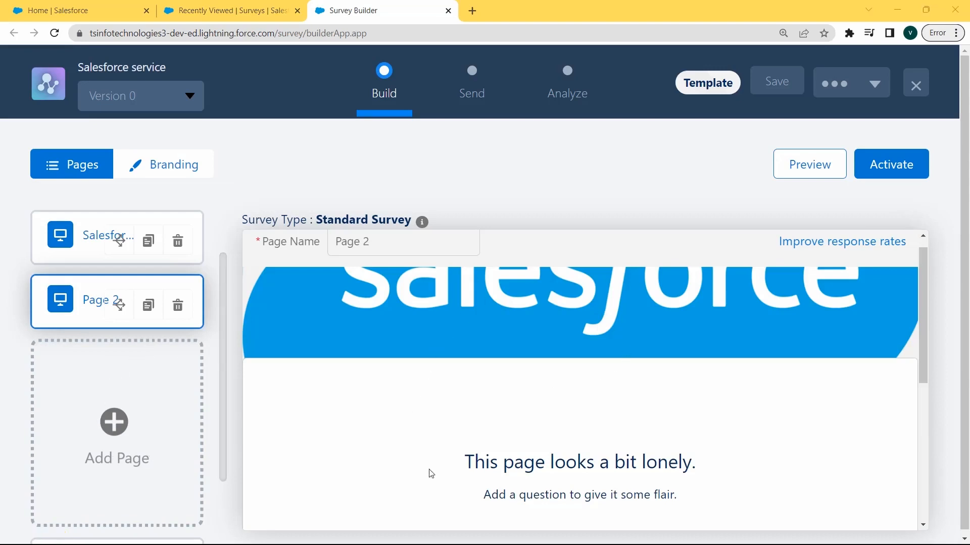
scroll(568, 449, up, 1)
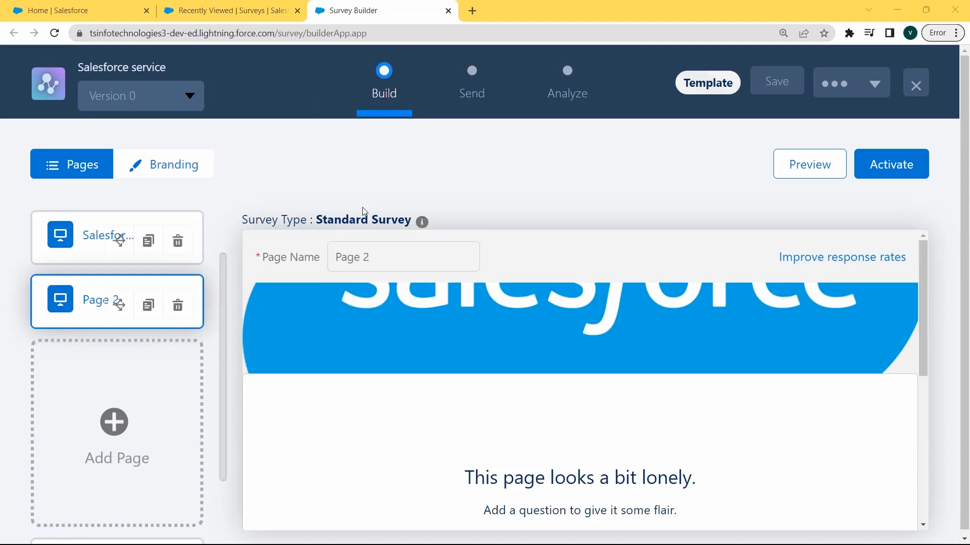
click(382, 253)
key(BackSpace)
key(BackSpace)
key(BackSpace)
key(BackSpace)
key(BackSpace)
key(BackSpace)
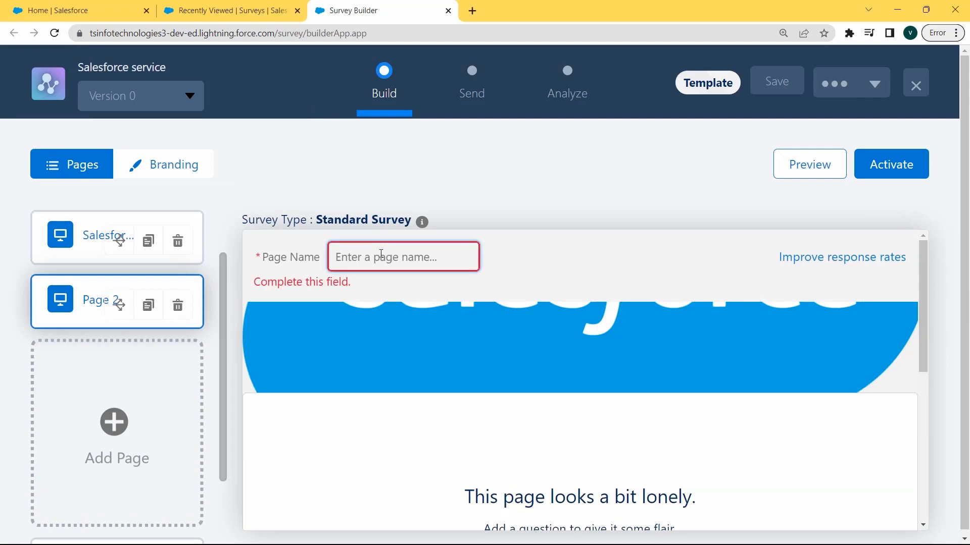
text(Salesf)
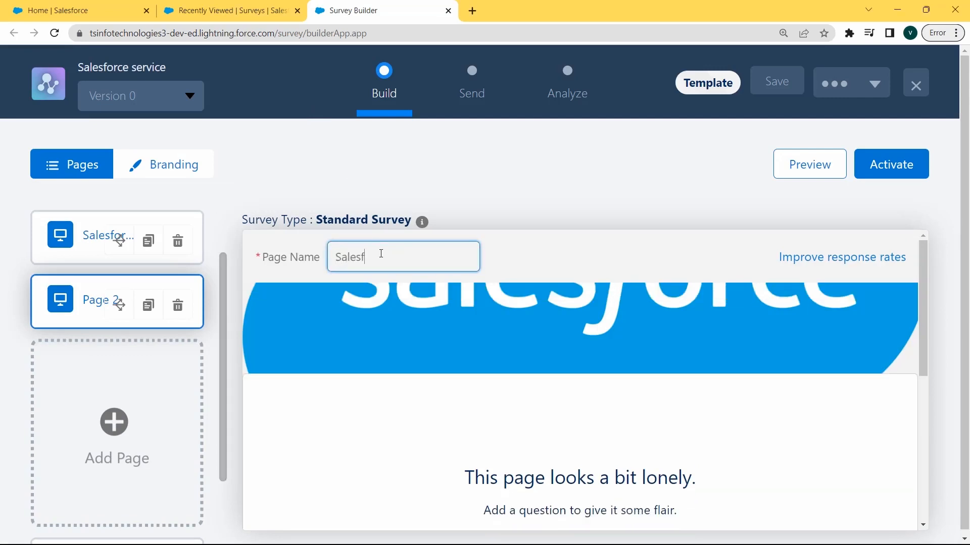
text(orce Product Rating)
click(539, 426)
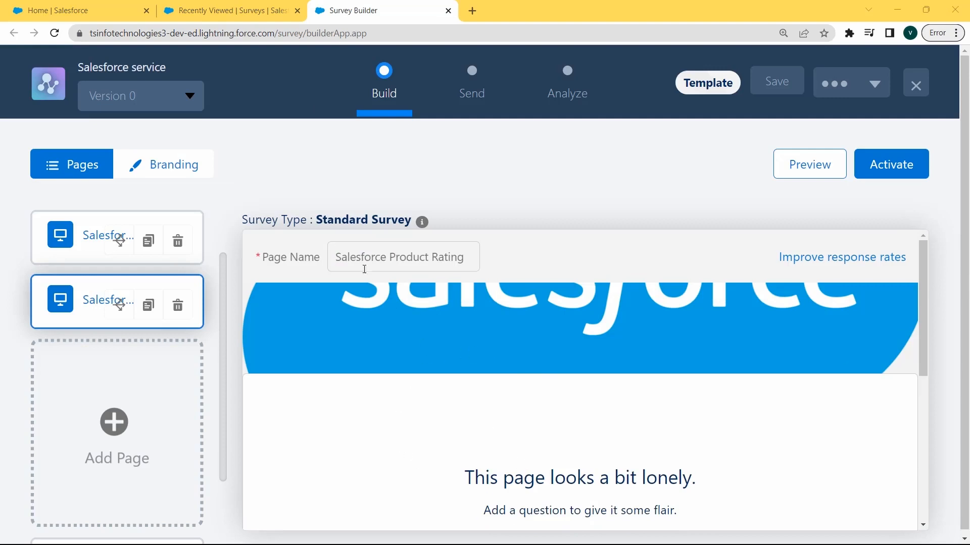
Add a Rating question to the Salesforce Product Rating page reading "Rate your experience with our Salesforce service".
scroll(480, 344, down, 3)
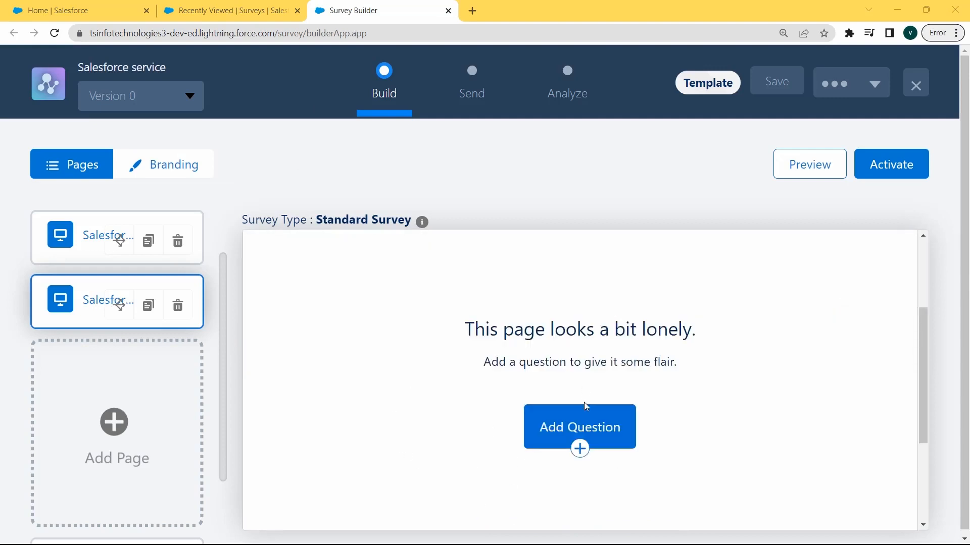
click(579, 430)
scroll(550, 470, down, 3)
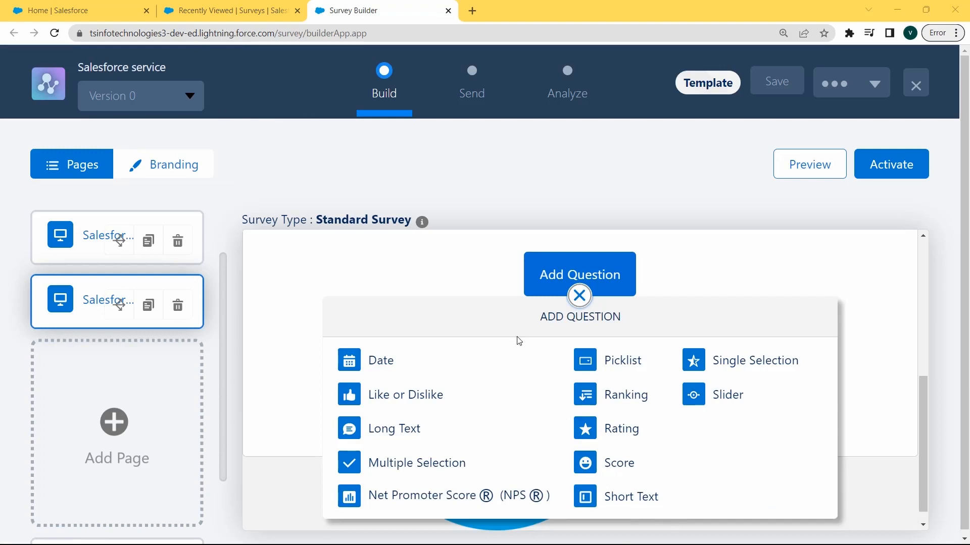
click(611, 439)
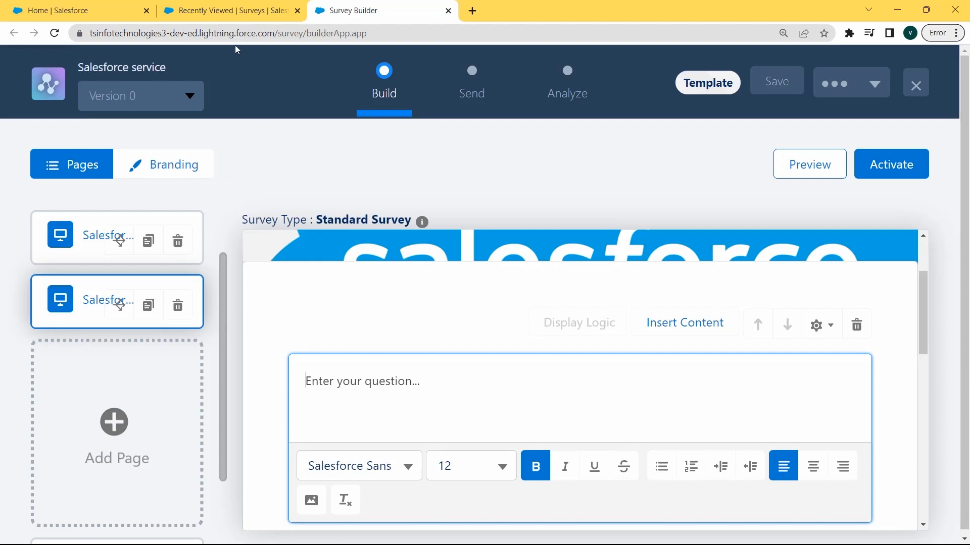
text(Rate your experience with our Salesforce service)
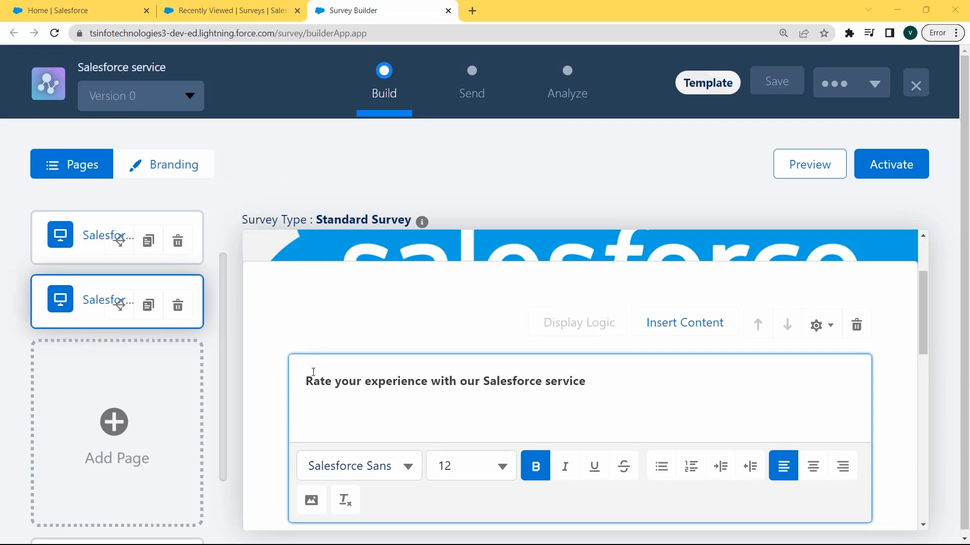
drag(307, 380, 595, 384)
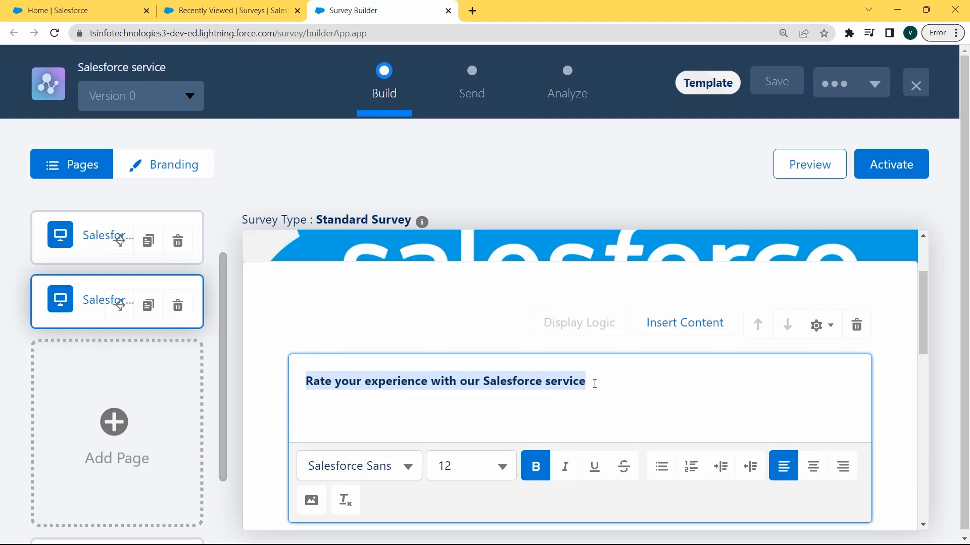
Add a Short Text question below the rating question reading "Tell us What did not go well with our Salesforce service".
drag(923, 323, 923, 413)
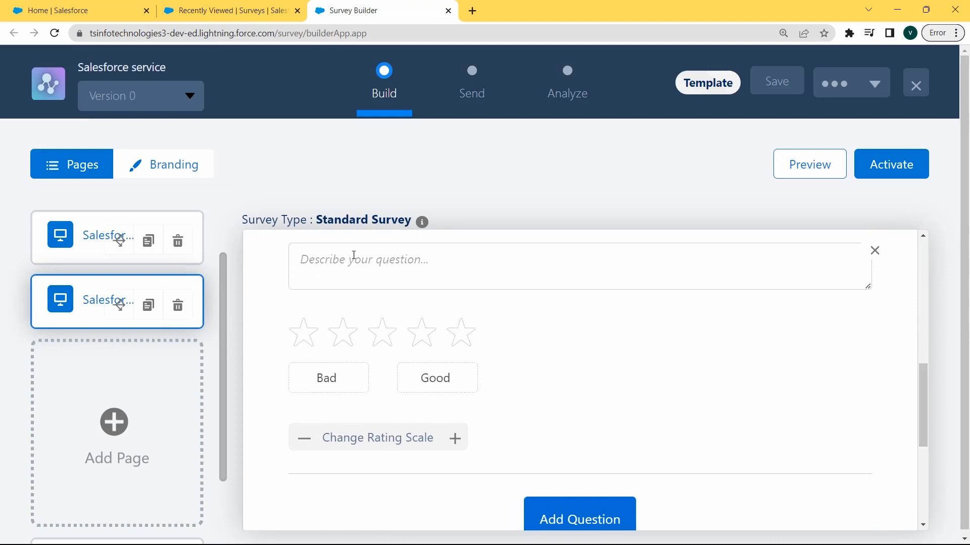
scroll(402, 329, down, 3)
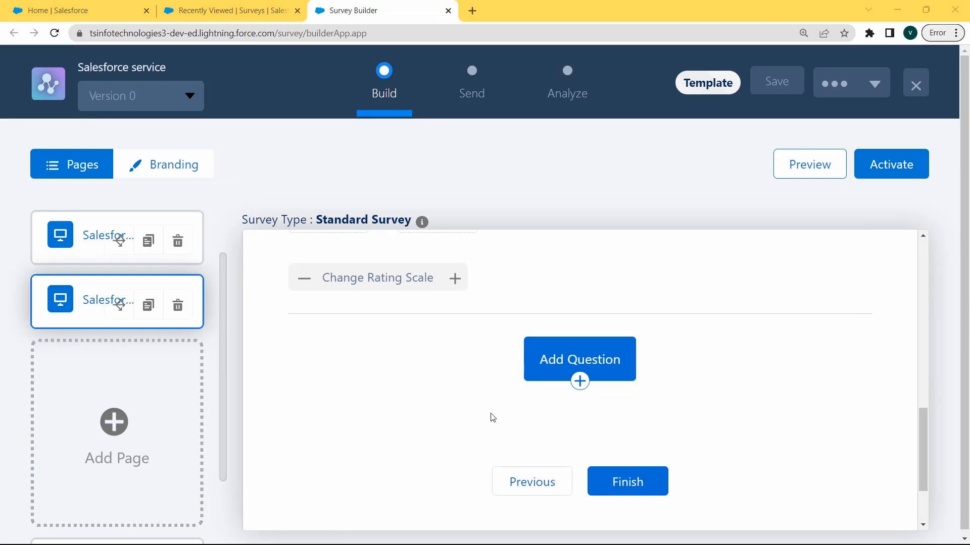
click(564, 361)
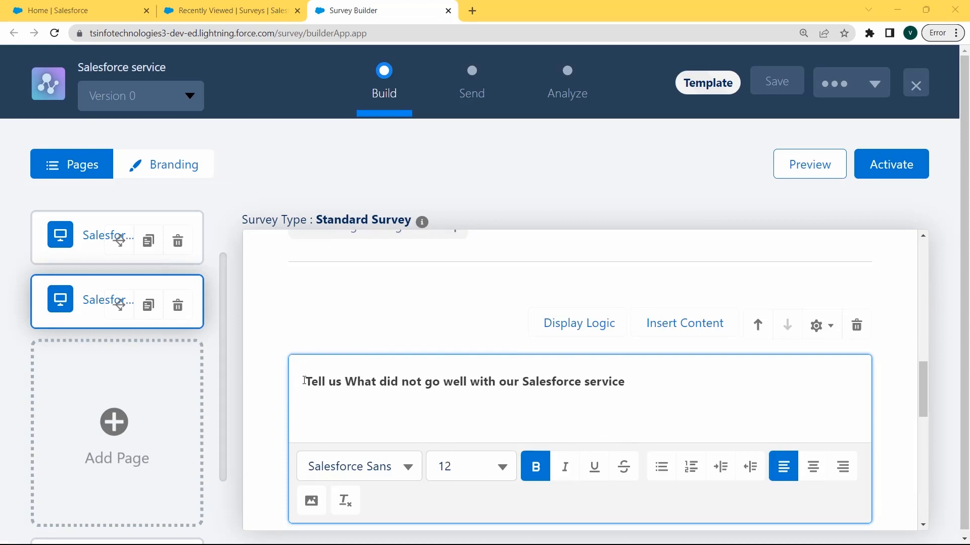
drag(305, 382, 635, 352)
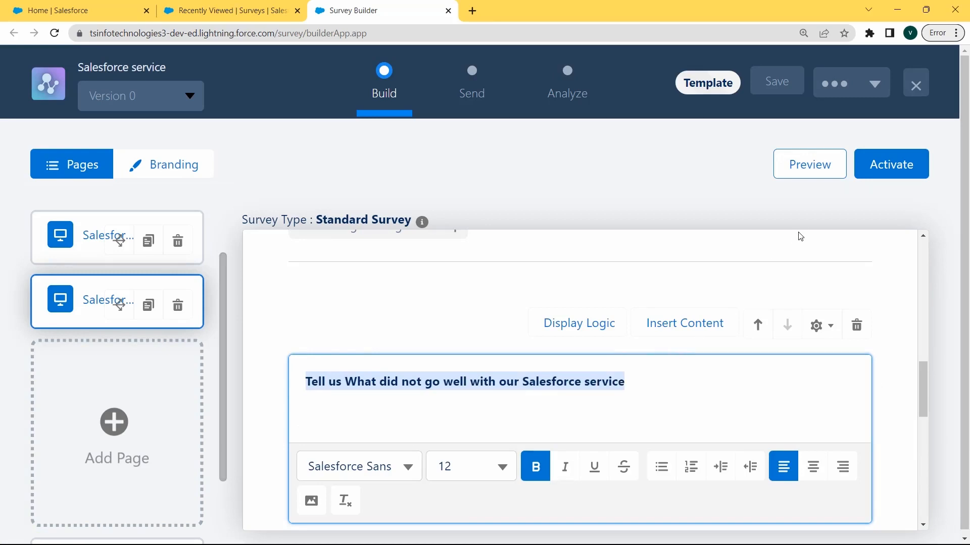
Save display logic for the short text question: all conditions met, with the experience rating "is less than or equal to" 3.
scroll(757, 298, down, 1)
click(571, 294)
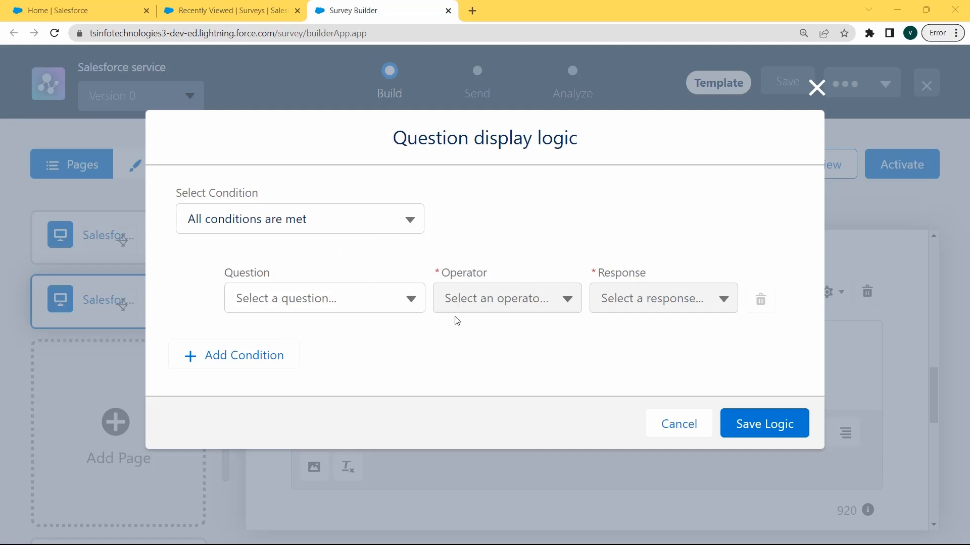
click(358, 222)
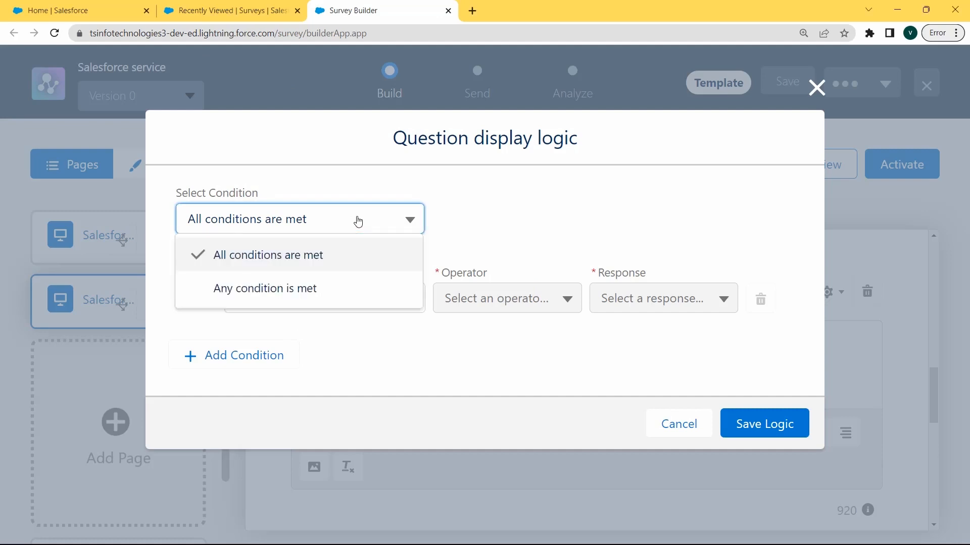
click(319, 263)
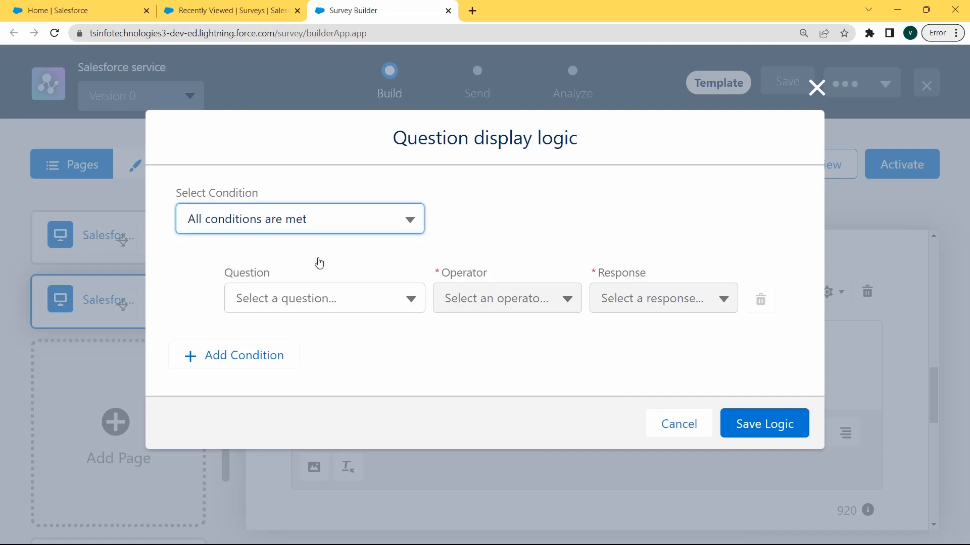
click(396, 302)
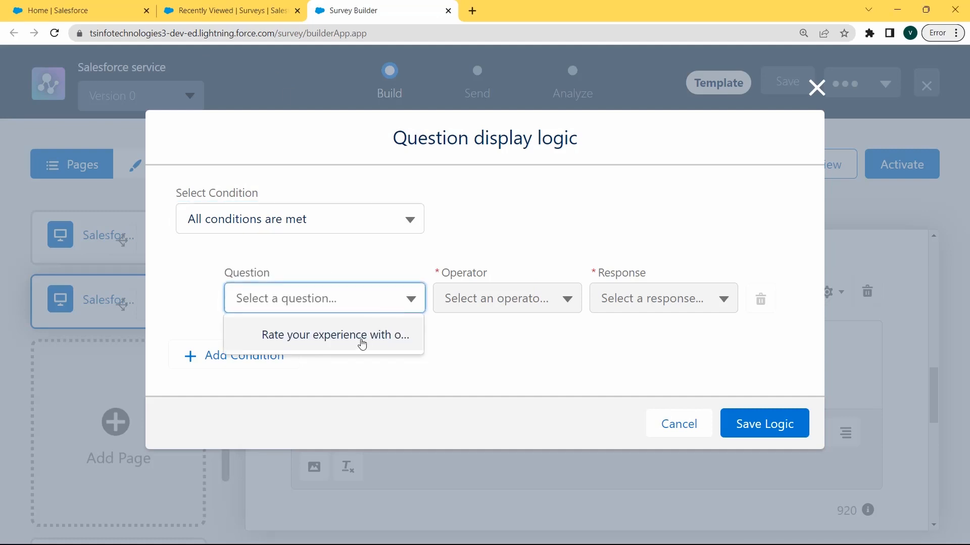
click(360, 344)
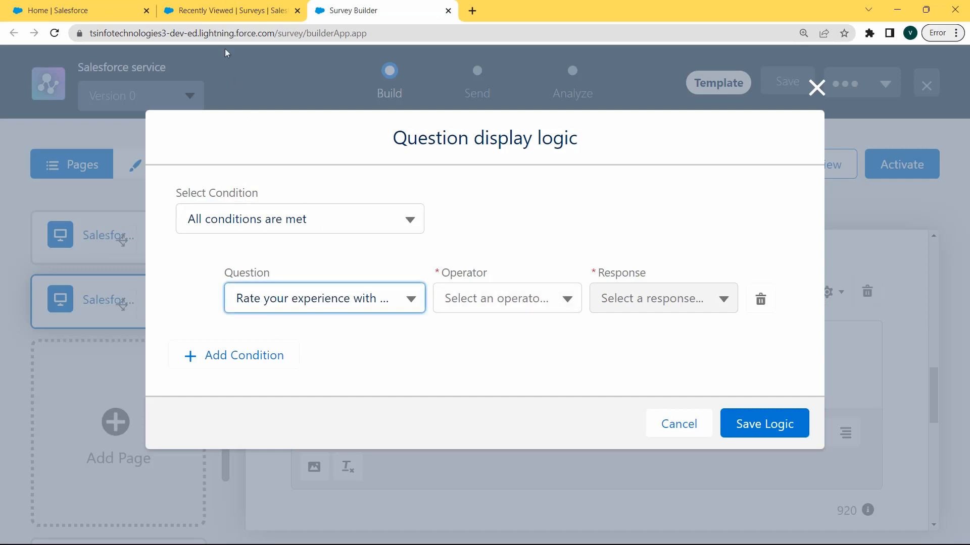
click(511, 299)
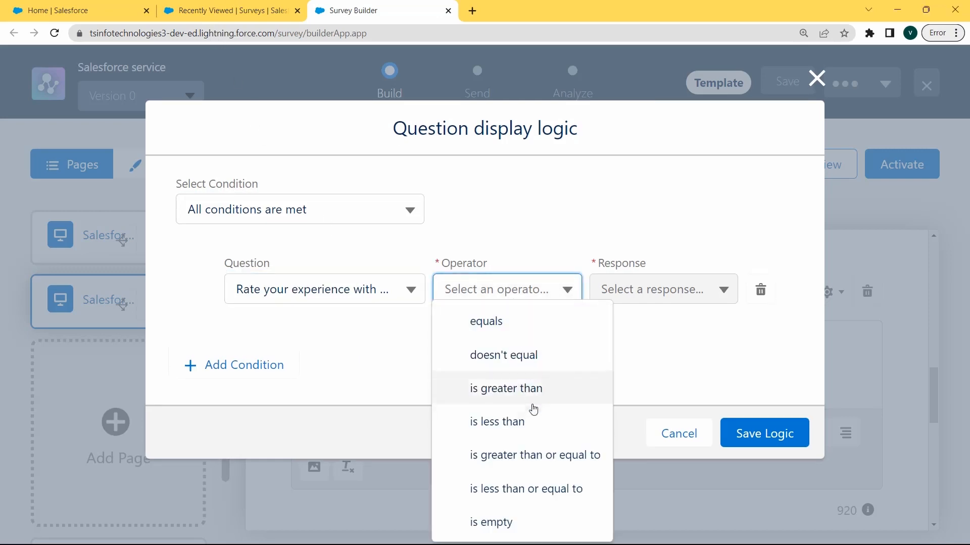
click(532, 489)
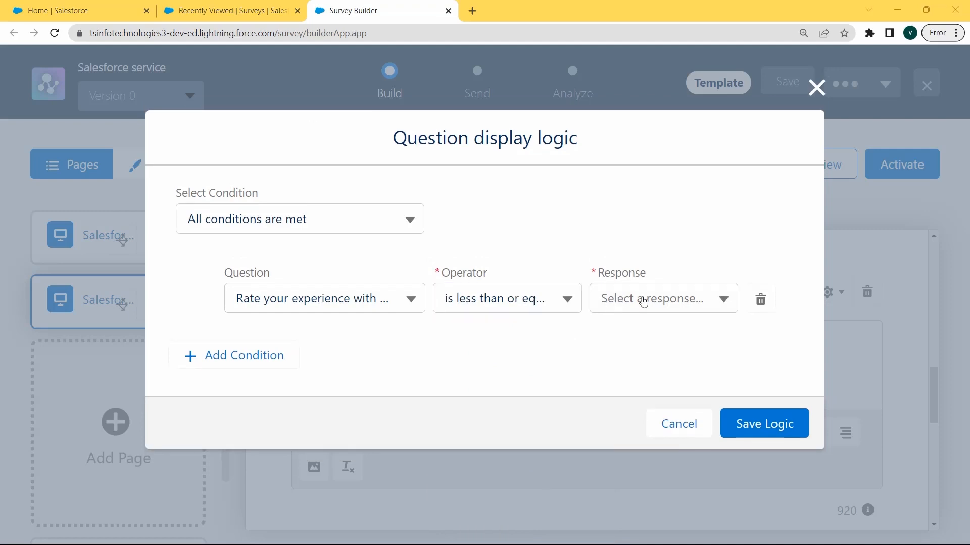
click(643, 302)
click(623, 402)
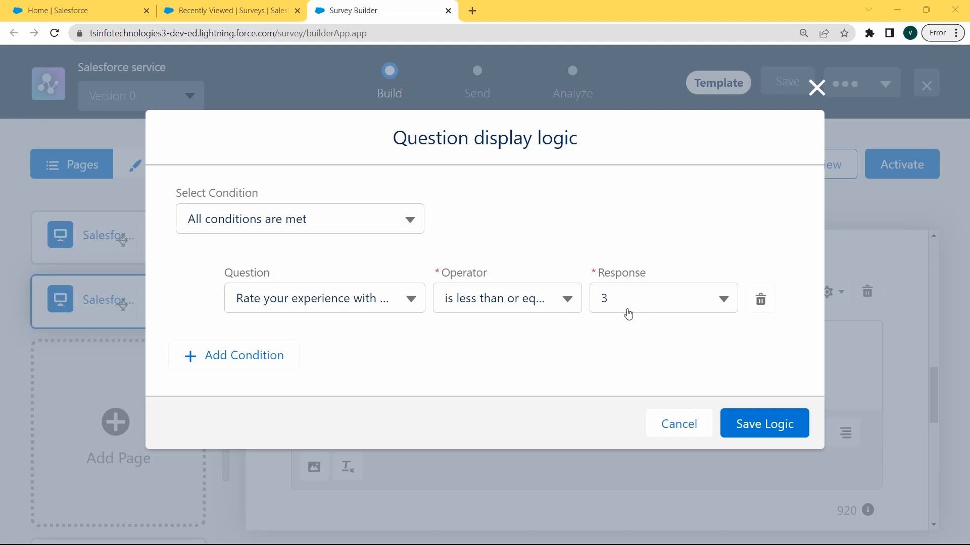
click(748, 422)
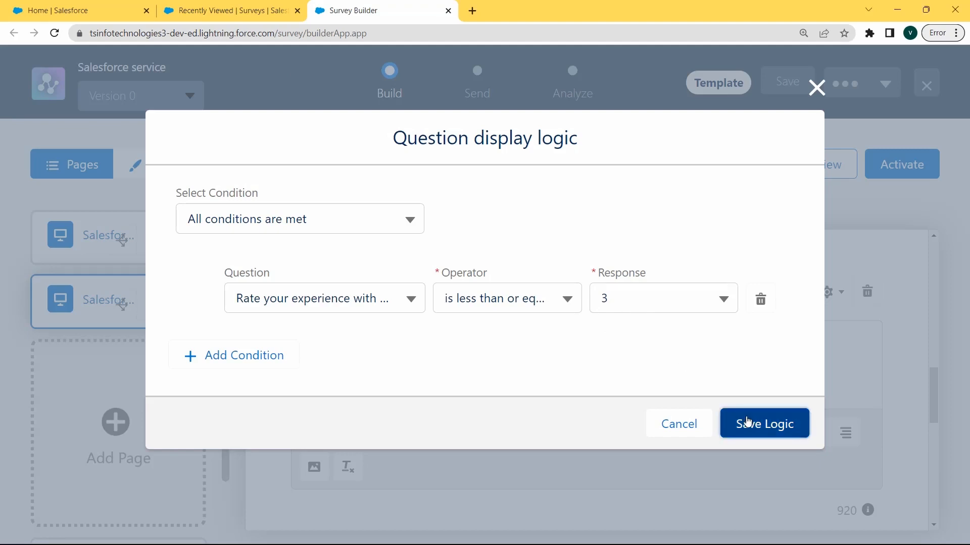
Add another survey page after the product rating page and name it "Salesforce Product feed".
scroll(389, 349, down, 3)
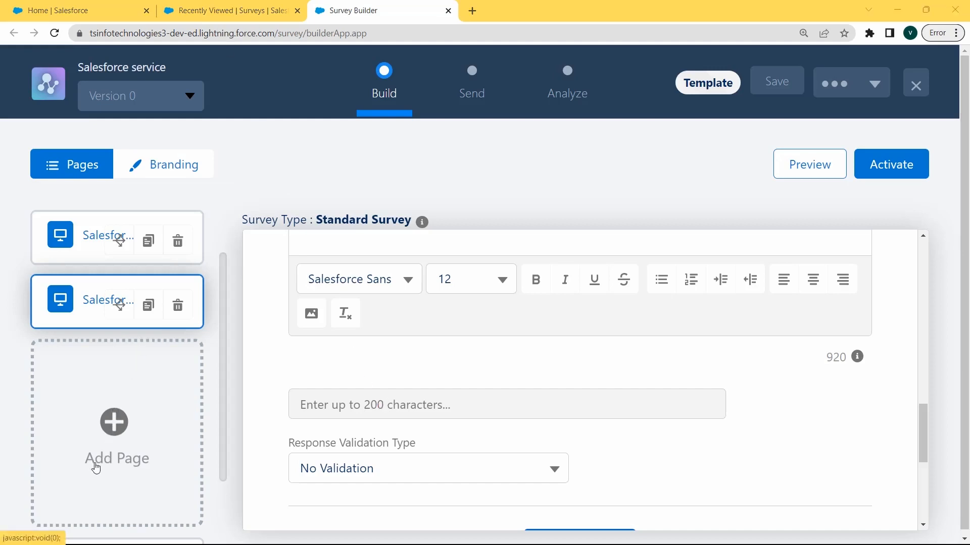
click(119, 428)
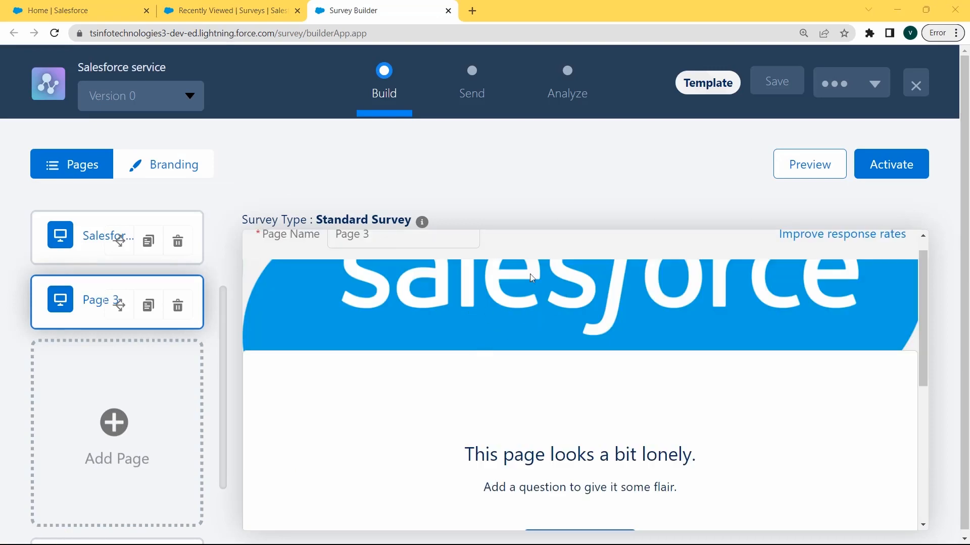
click(400, 237)
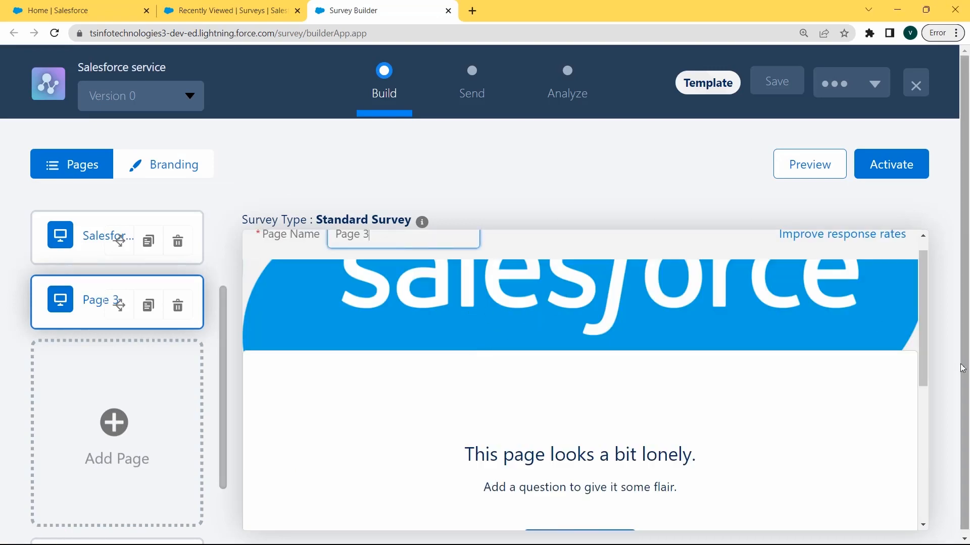
drag(376, 236, 326, 250)
key(BackSpace)
text(S)
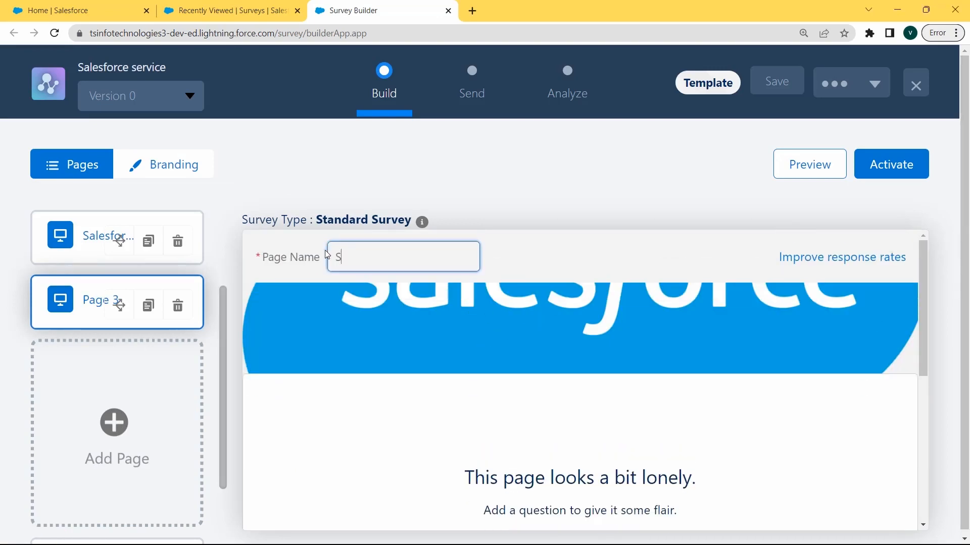
text(alesf)
text(orce Product feed)
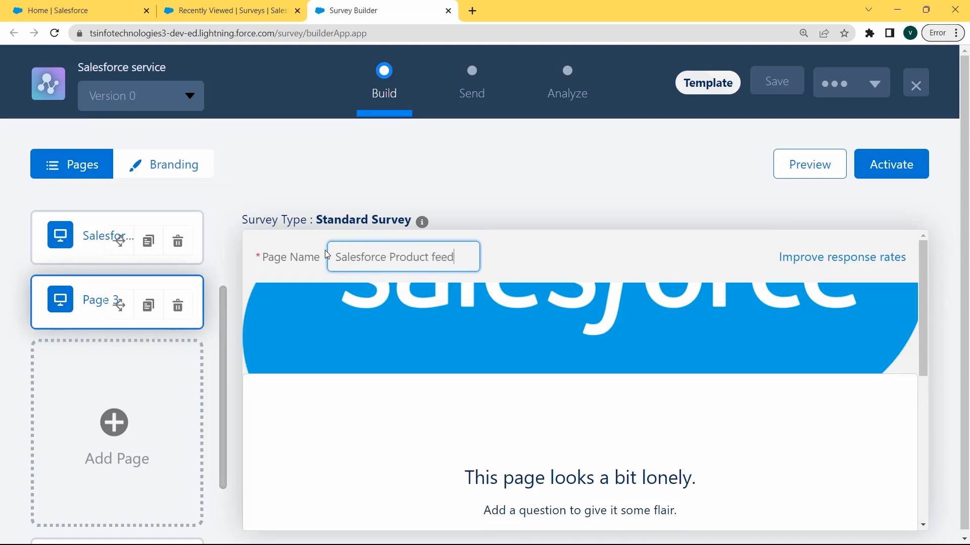
Add a Long Text question to the new page reading "Please Provide Your Feedback".
scroll(325, 250, down, 3)
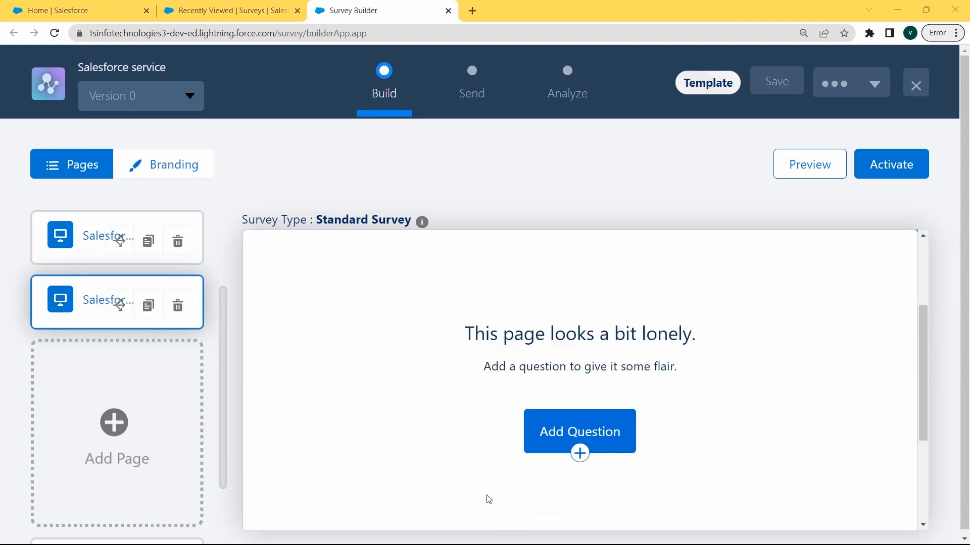
click(610, 437)
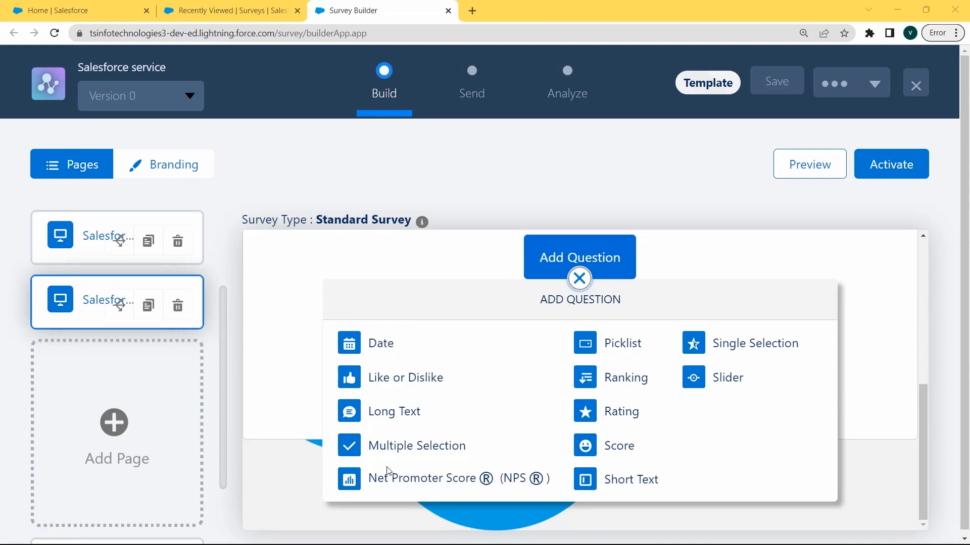
click(409, 414)
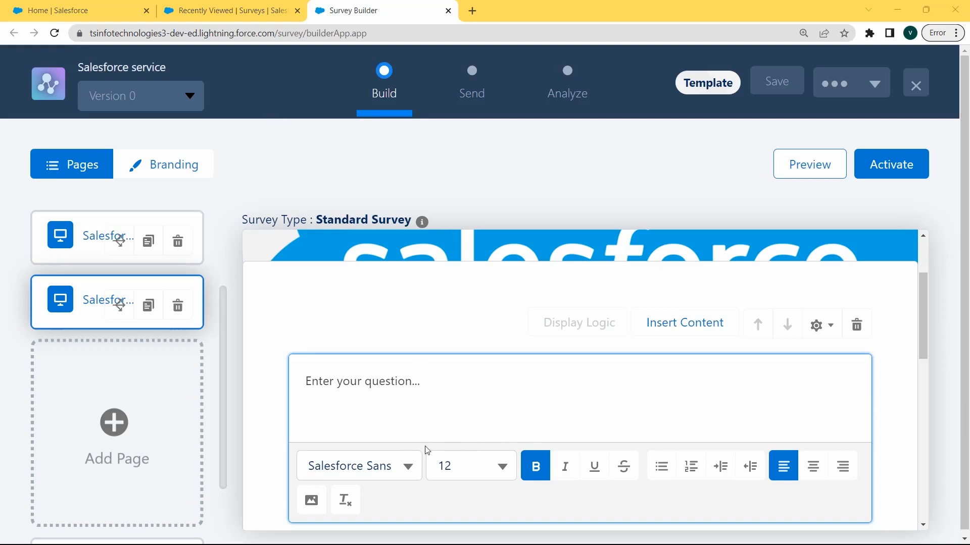
text(Please Provide Your Feedback)
drag(306, 381, 482, 373)
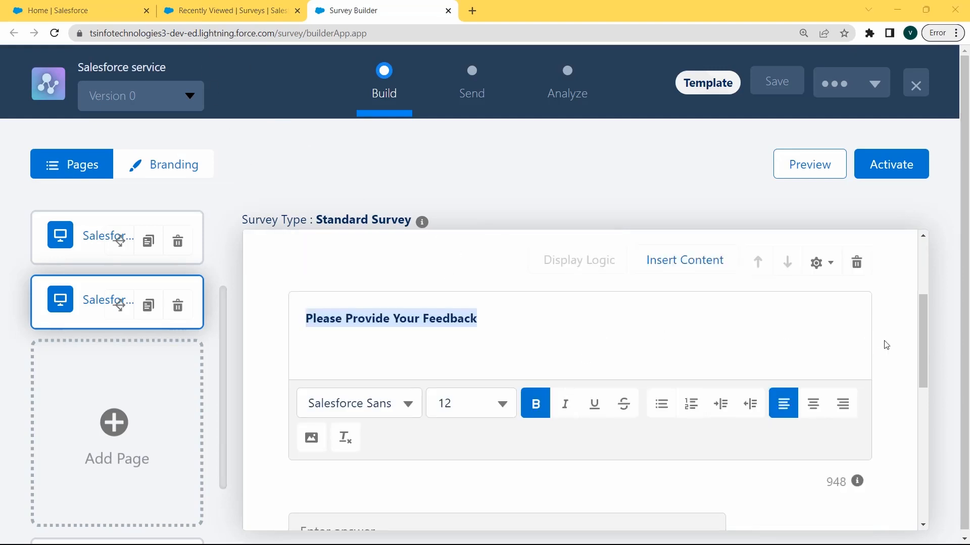
Open the survey's Thank You page and enter the message "Thank You for taking our Survey".
scroll(939, 419, up, 1)
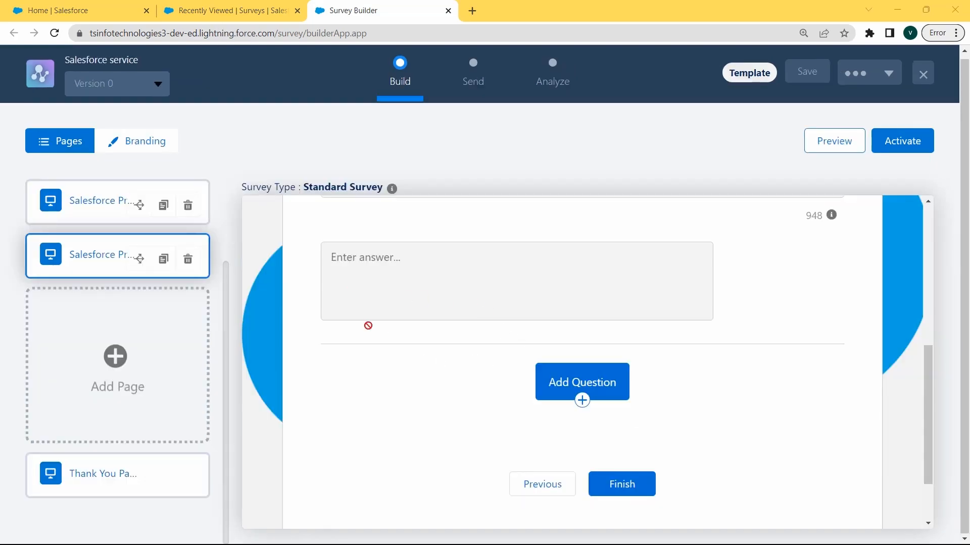
click(128, 485)
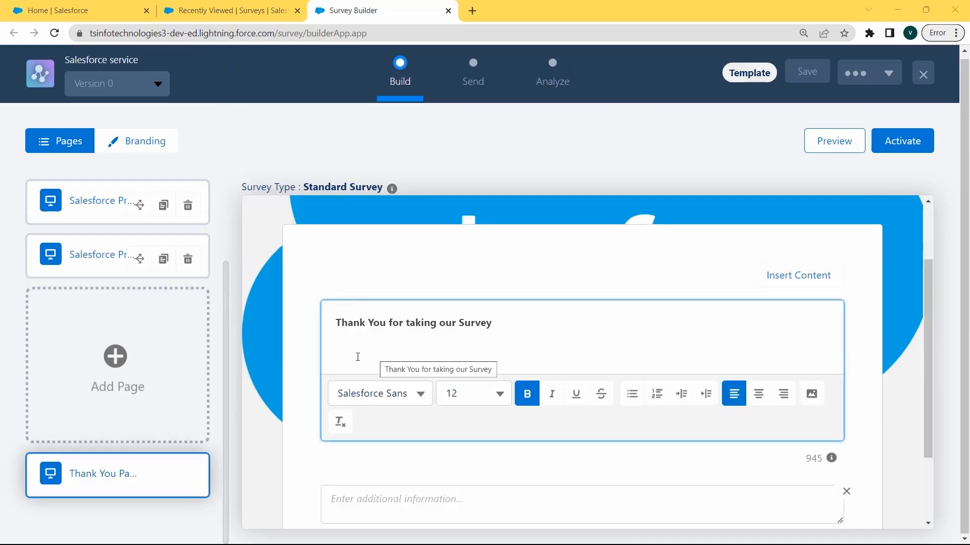
drag(335, 321, 497, 317)
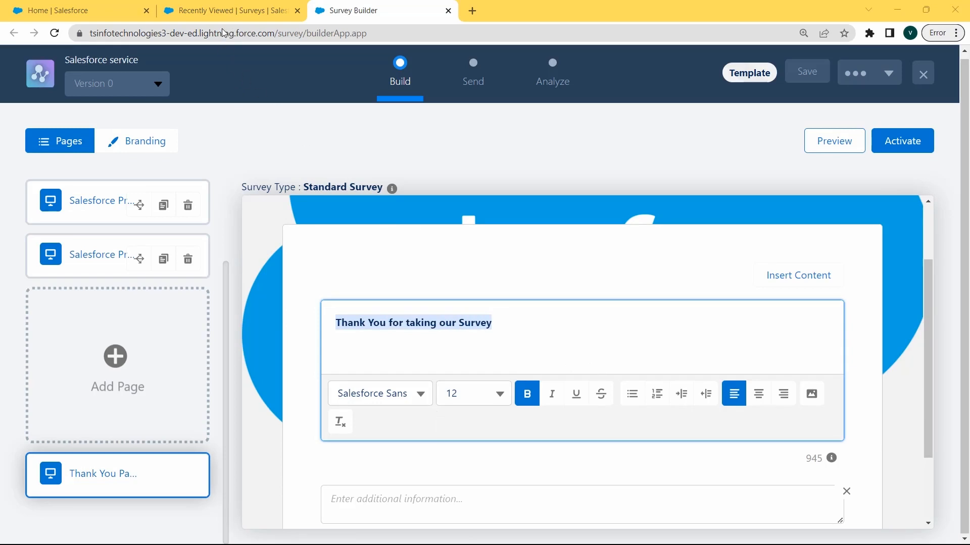
Preview the survey and go through every page from the welcome message to the thank-you page without answering.
click(833, 143)
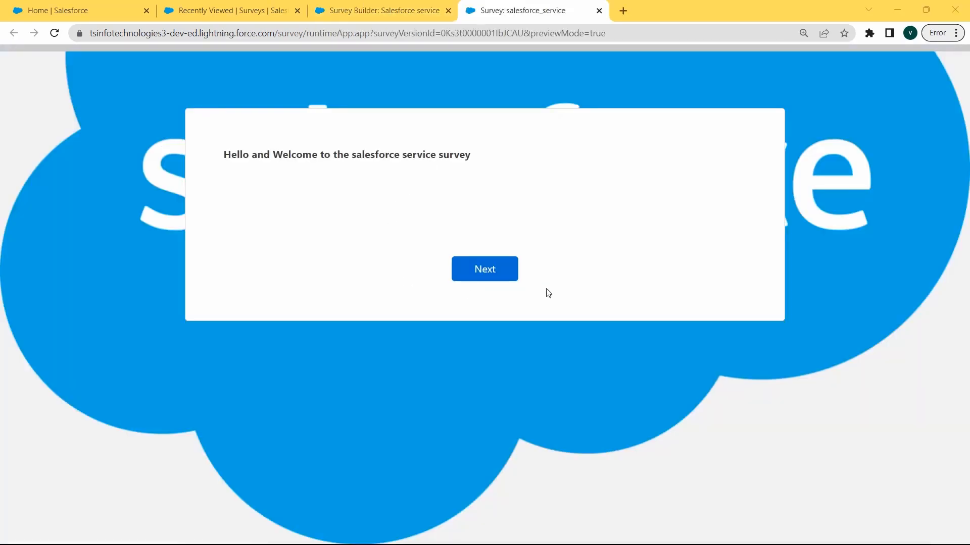
click(490, 272)
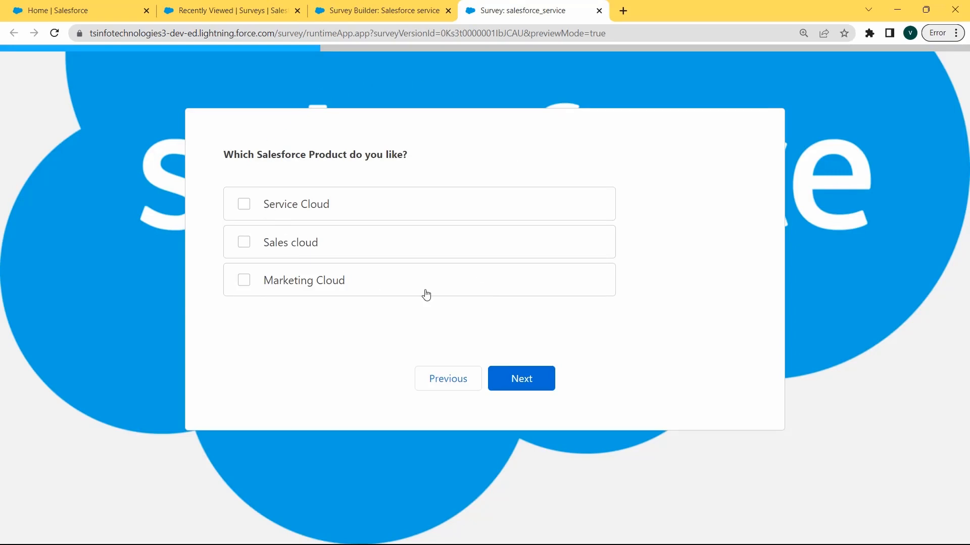
click(504, 385)
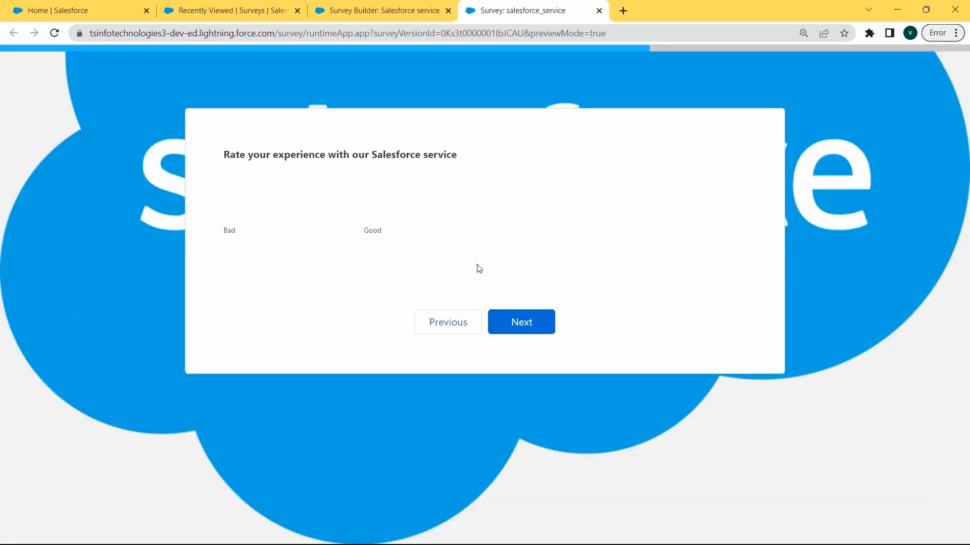
click(532, 326)
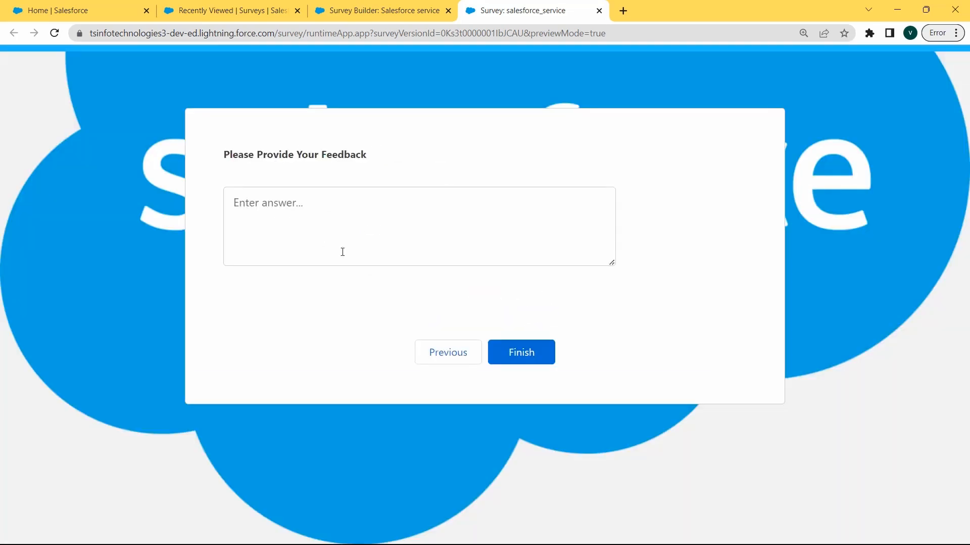
click(514, 356)
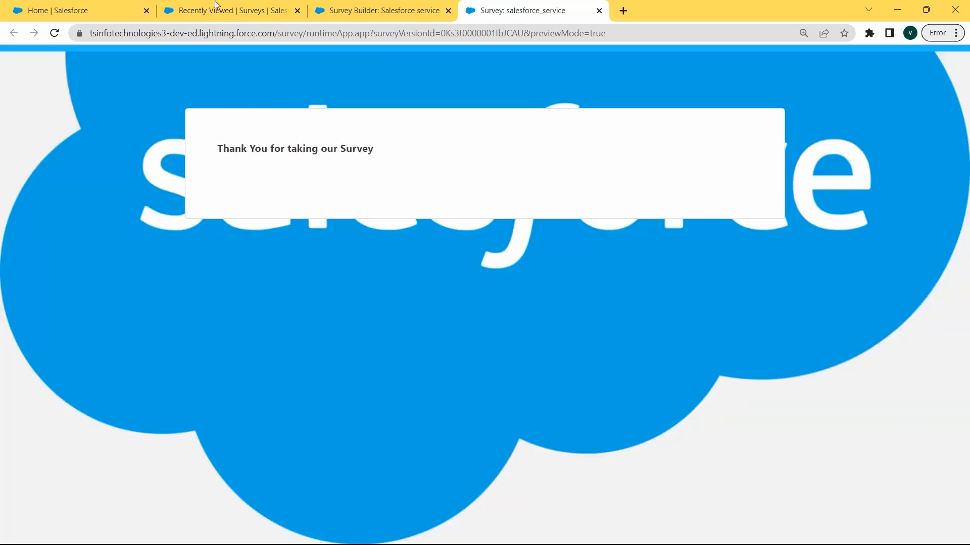
Return to the survey builder and activate the Salesforce service survey.
click(376, 10)
click(894, 151)
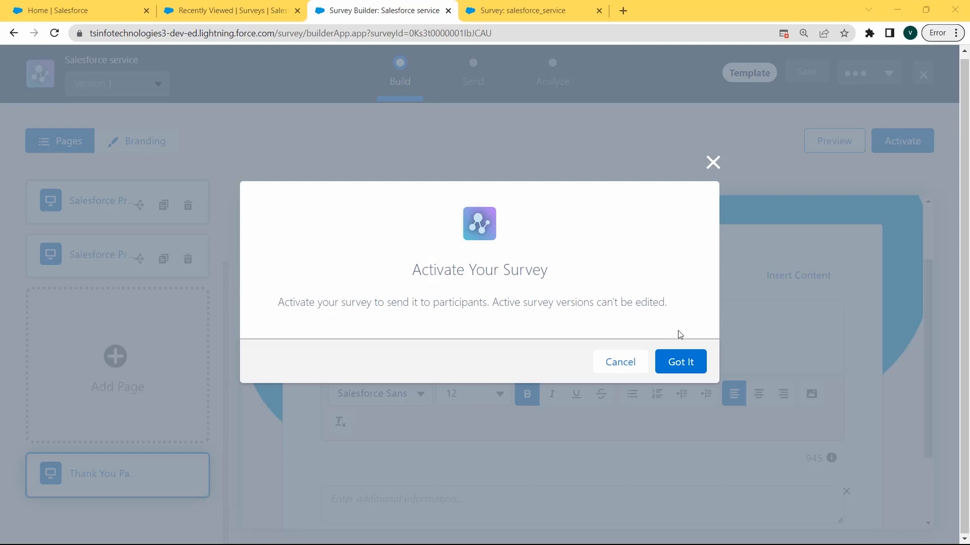
click(678, 364)
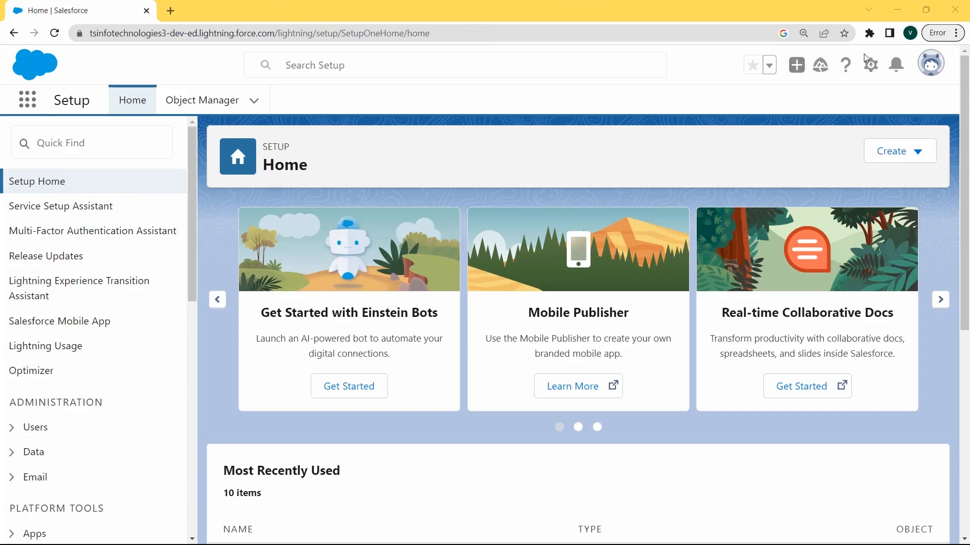
Switch from Lightning Experience to Salesforce Classic and open Setup.
click(930, 77)
click(931, 76)
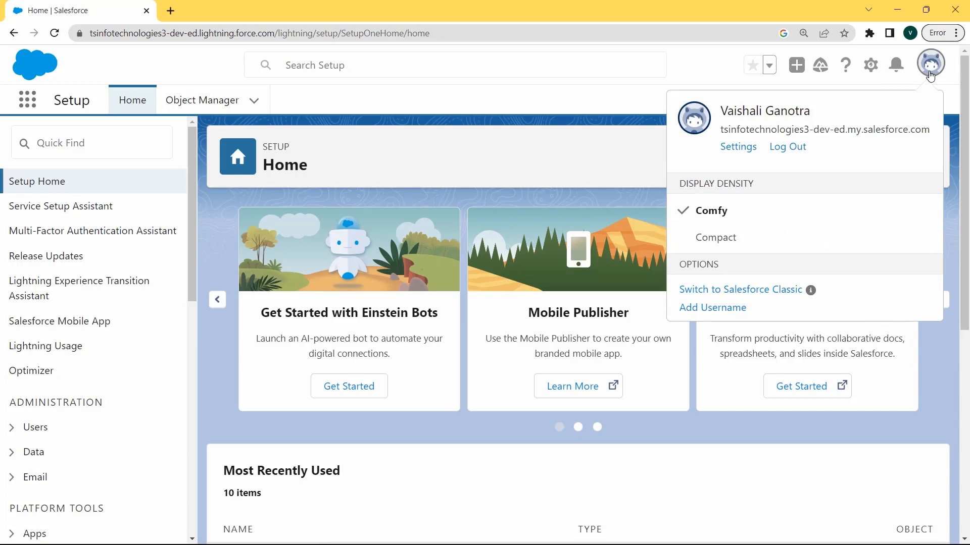
click(762, 297)
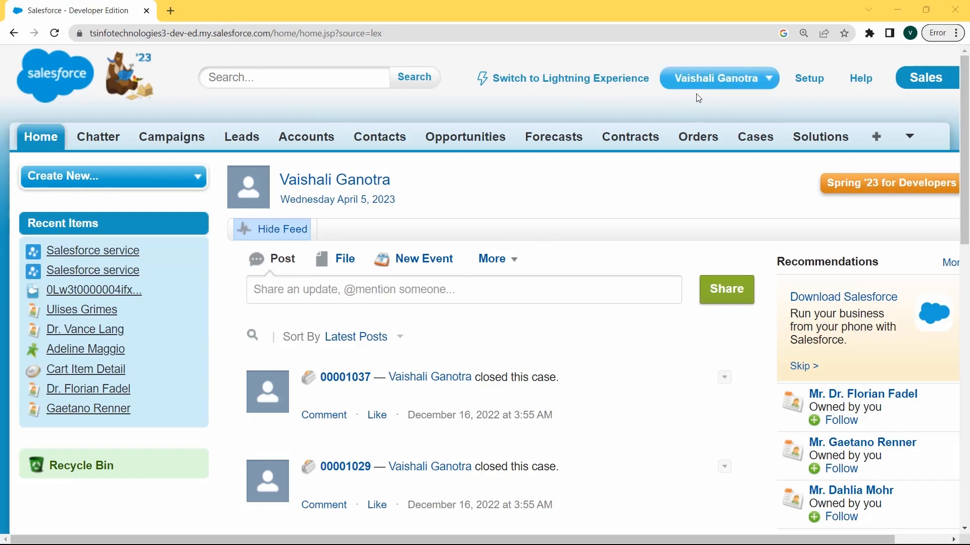
click(812, 81)
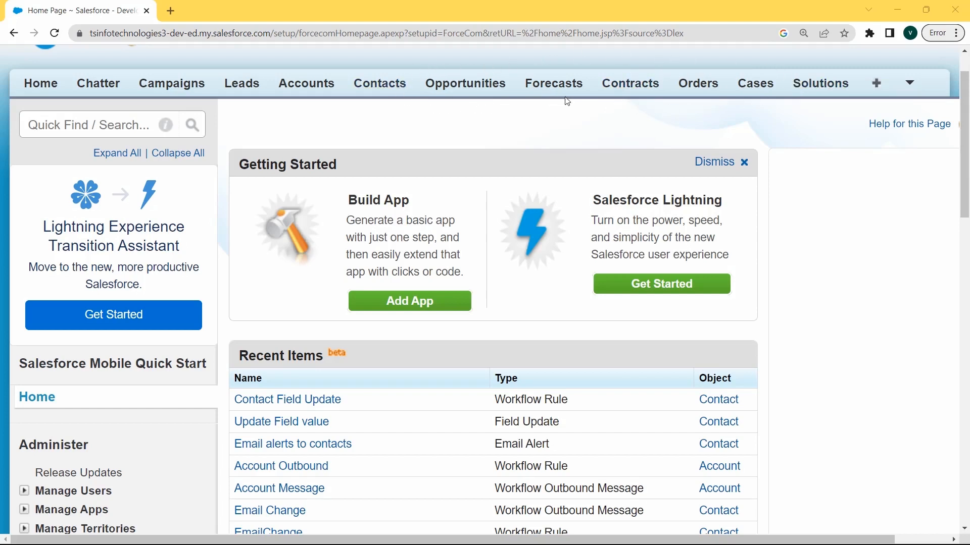
Open the Surveys object and display the My Surveys list view.
click(906, 86)
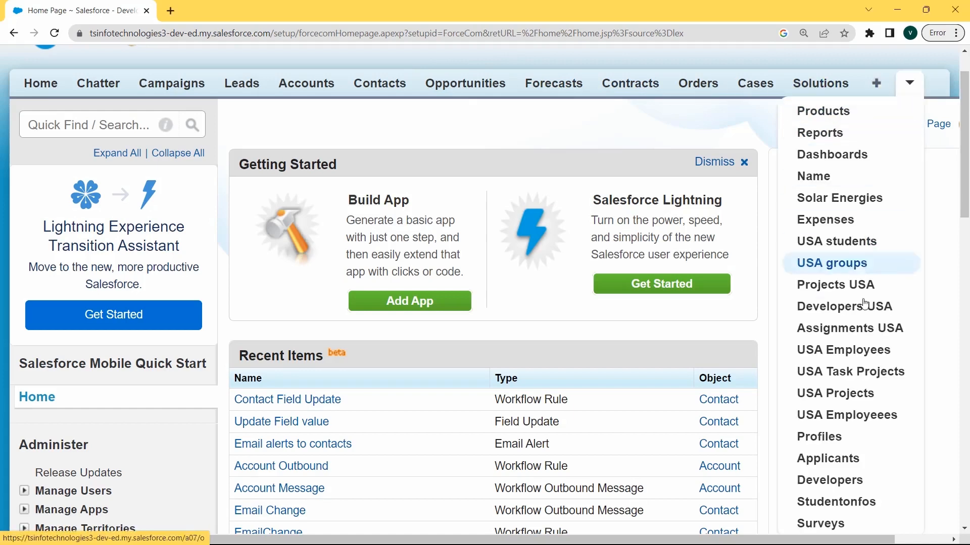
click(829, 525)
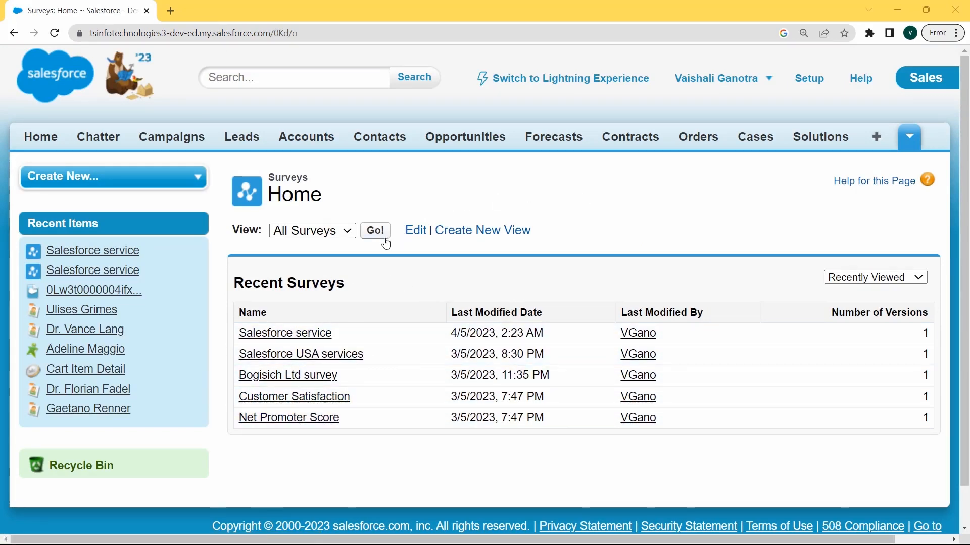
click(349, 235)
click(329, 268)
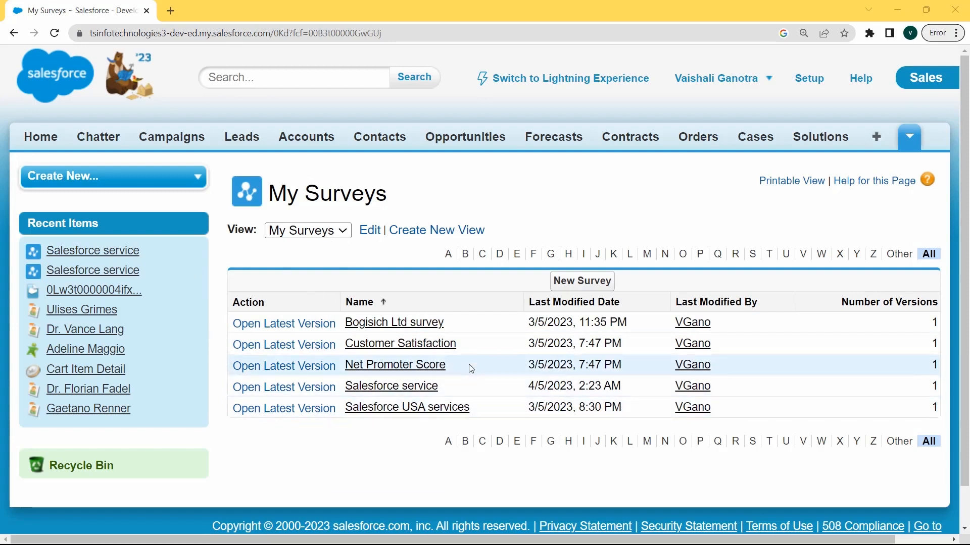
Create a new survey named "USA Ltd survey" as a template.
click(580, 287)
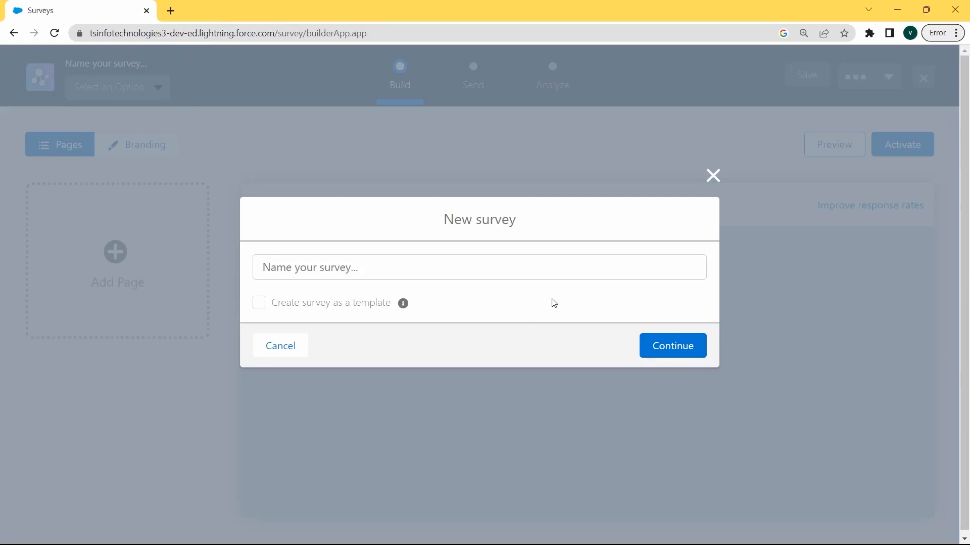
click(376, 268)
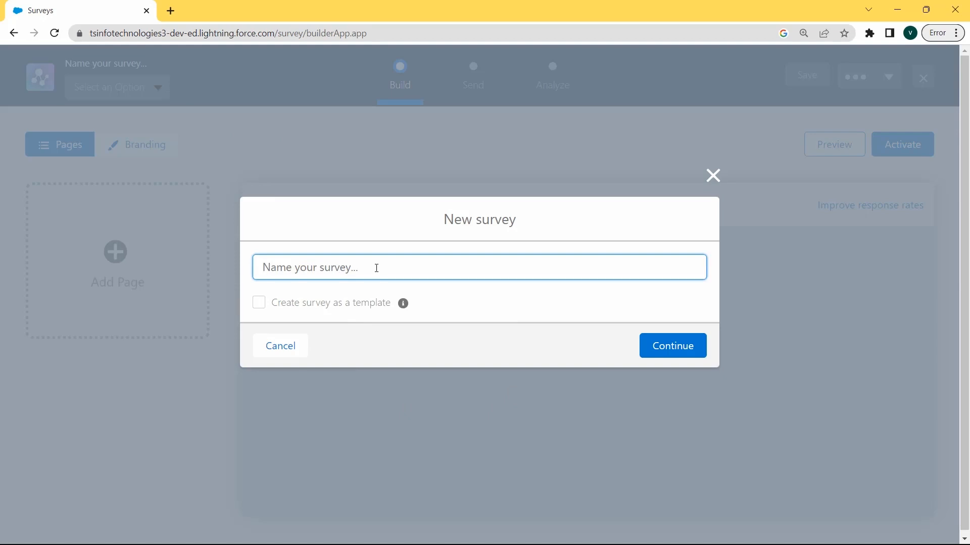
text(USA Ltd survey)
click(259, 304)
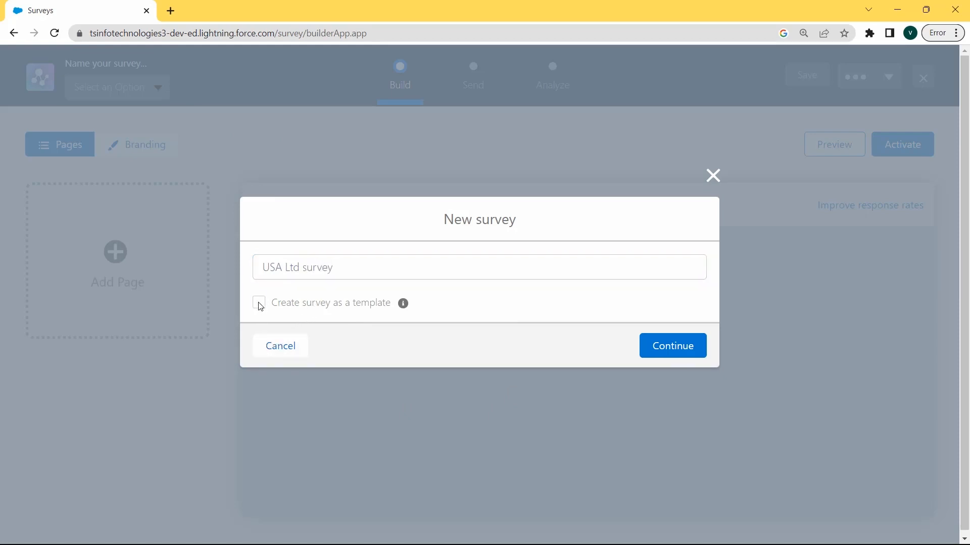
click(666, 357)
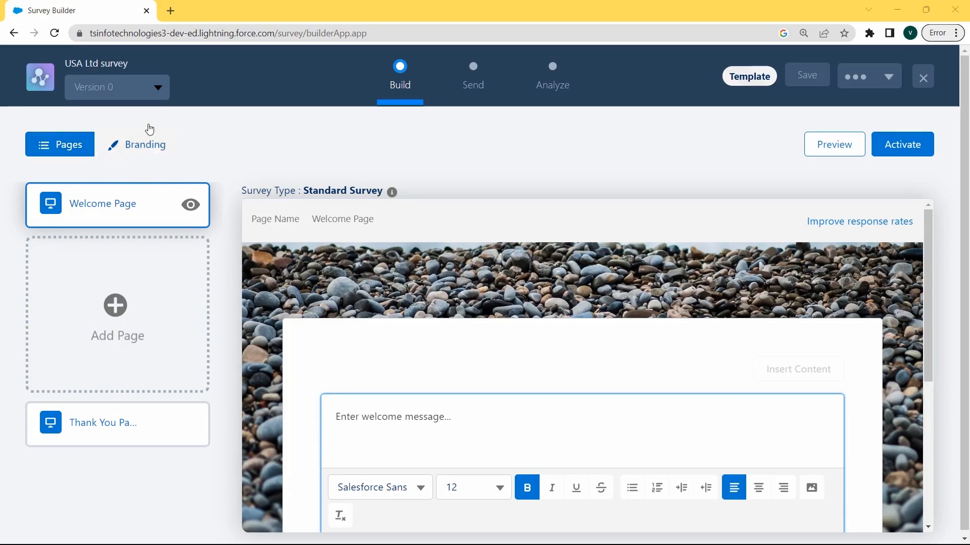
Look over the survey's branding options and enter the Welcome Page message "Hello and Welcome to the USA Ltd Survey".
click(131, 143)
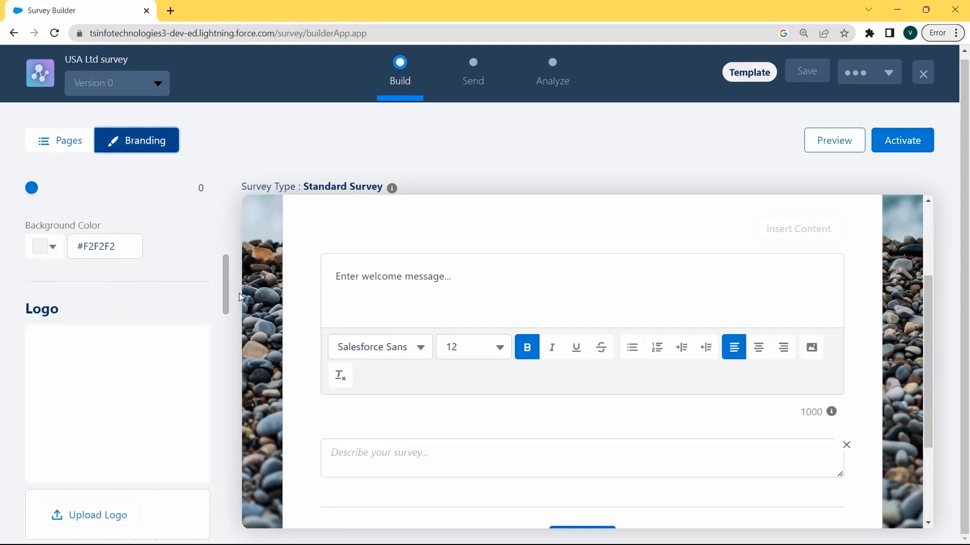
drag(239, 293, 244, 262)
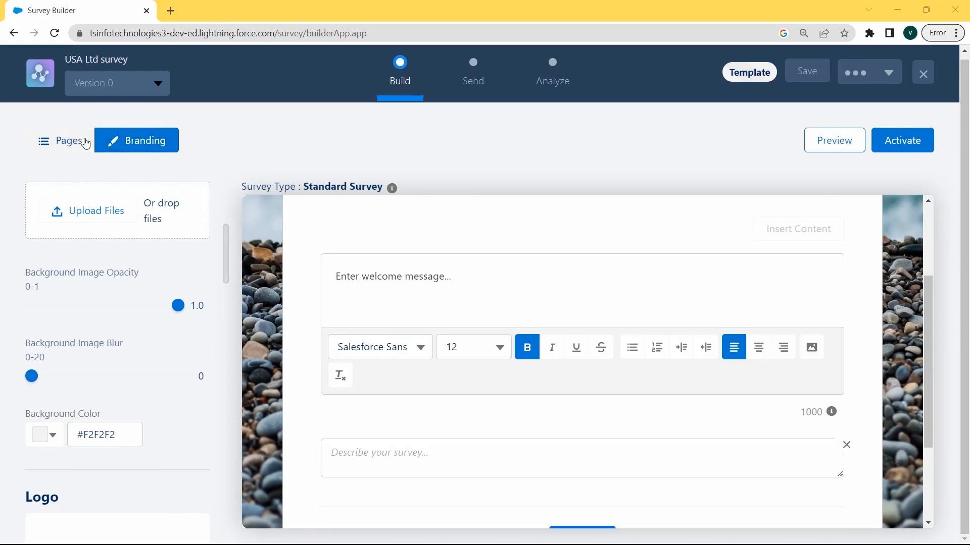
click(81, 142)
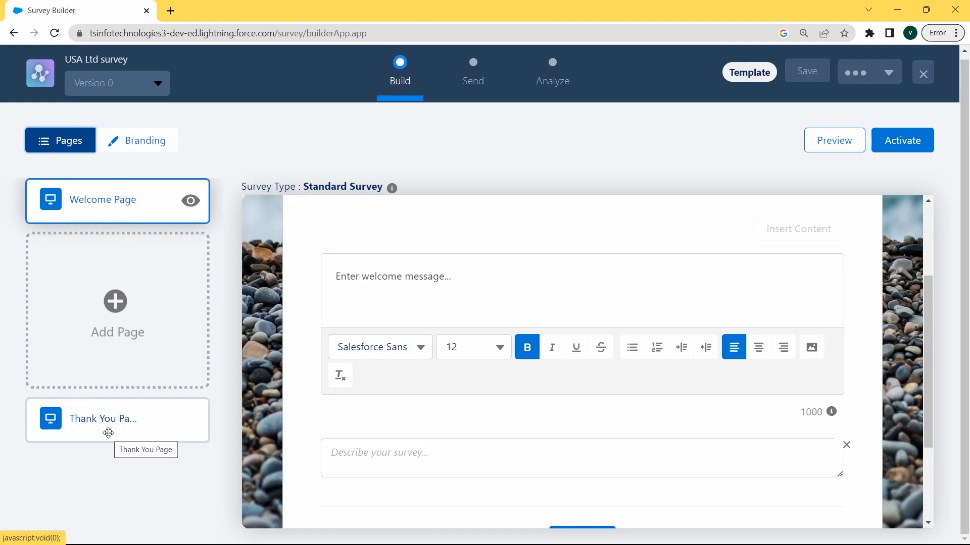
click(100, 208)
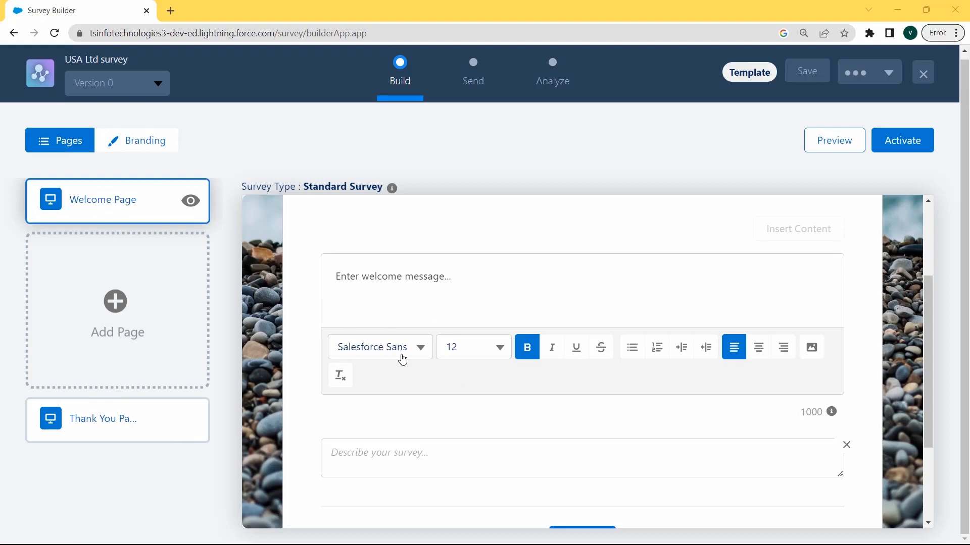
click(333, 279)
text(Hello and Welcome to the USA Ltd Survey)
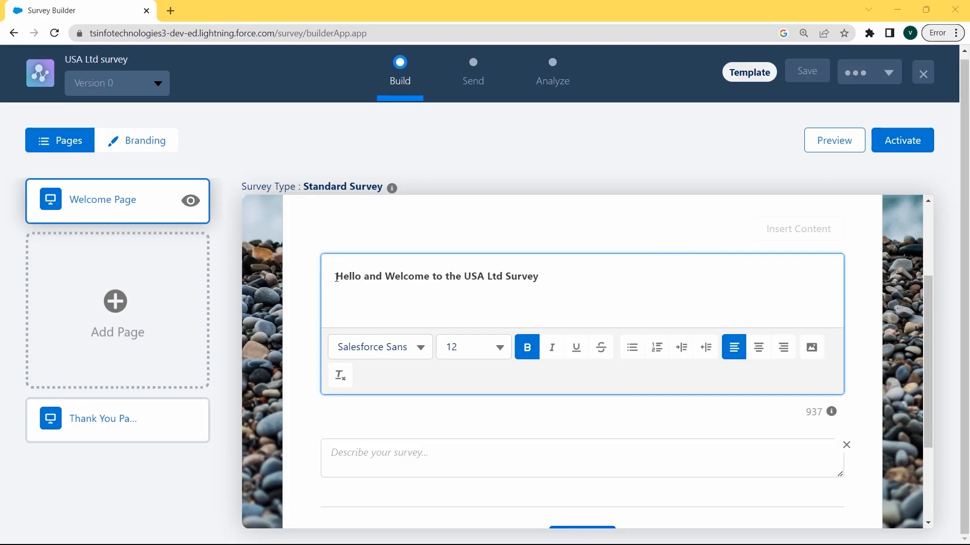
drag(338, 279, 574, 286)
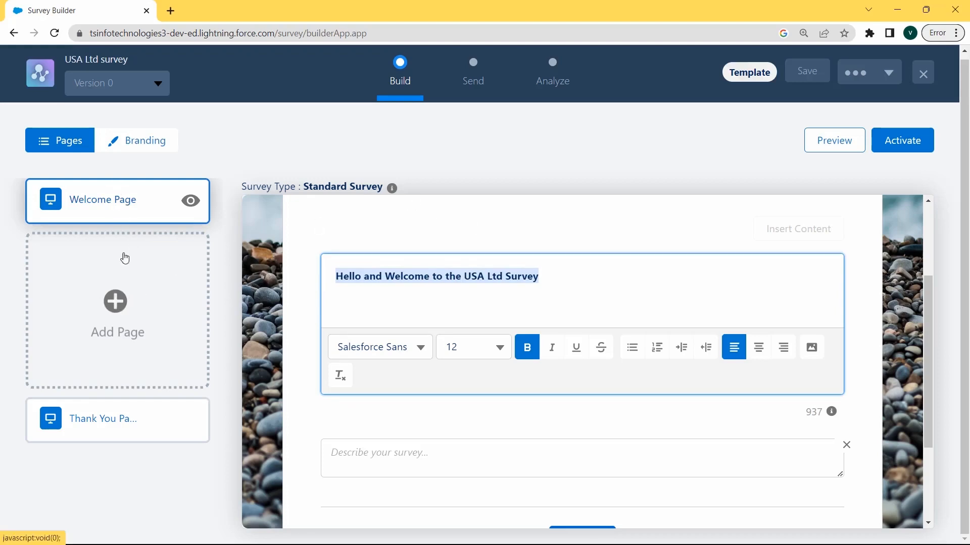
Add a page "USA Ltd Product" with the Multiple Selection question "Which Product do you like?" and choices Pardot, Marketing Product and Sales Product.
click(124, 310)
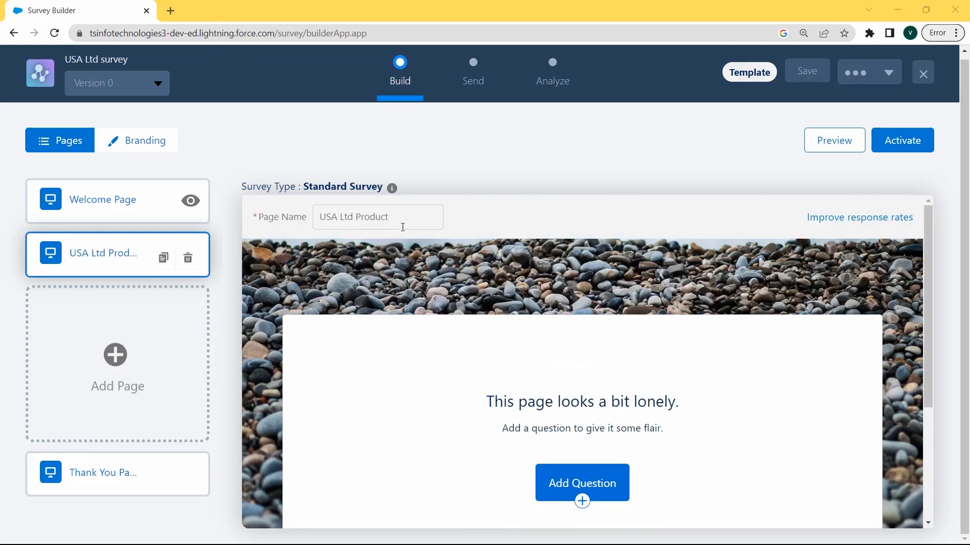
drag(403, 227, 320, 214)
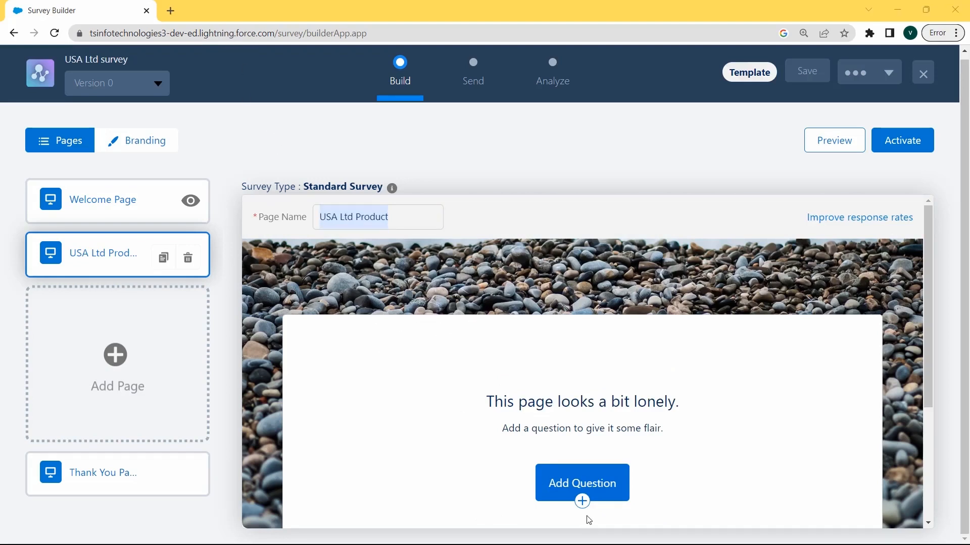
click(571, 486)
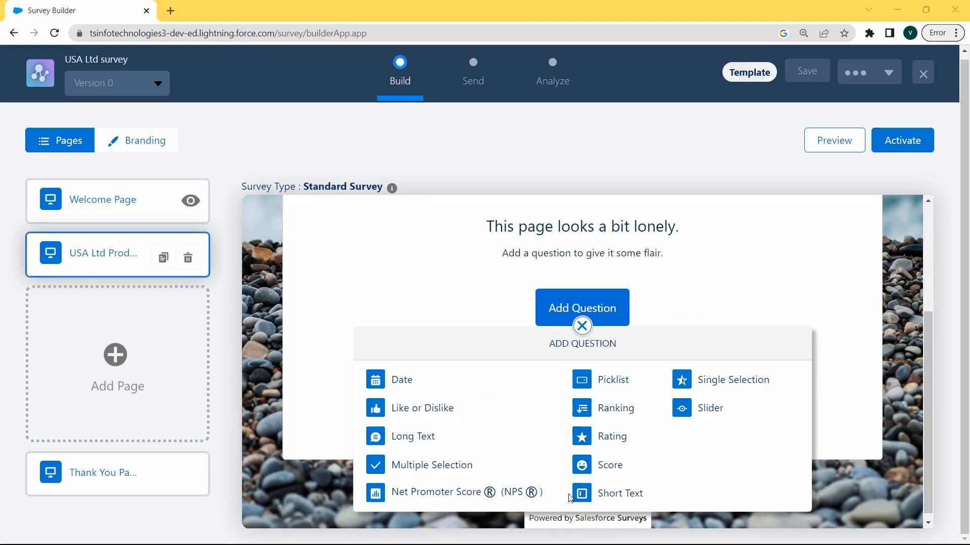
click(417, 470)
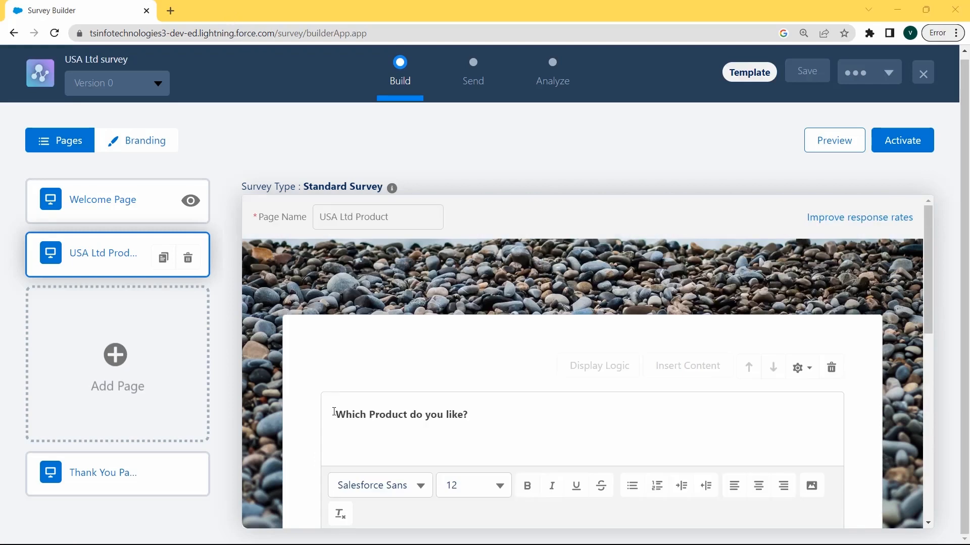
click(336, 414)
drag(336, 414, 471, 417)
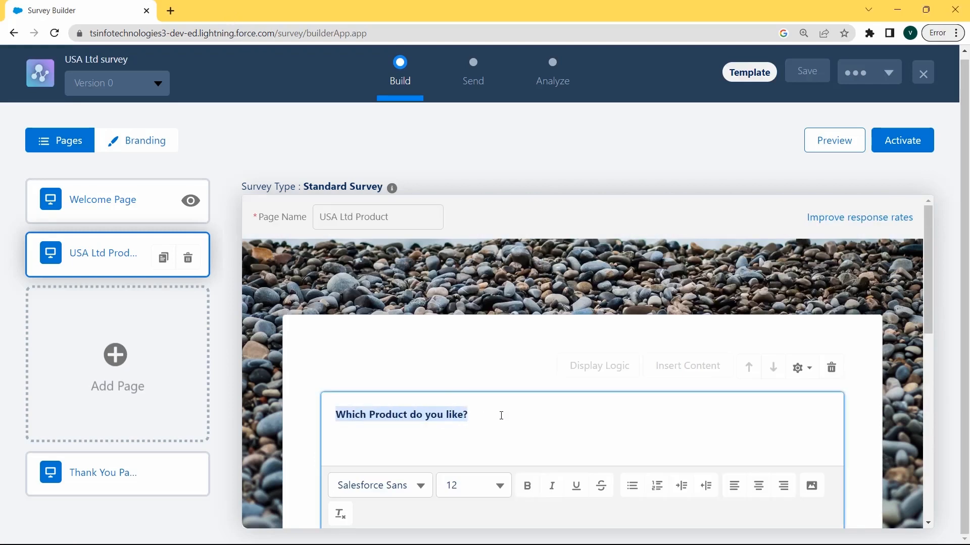
drag(929, 302, 930, 402)
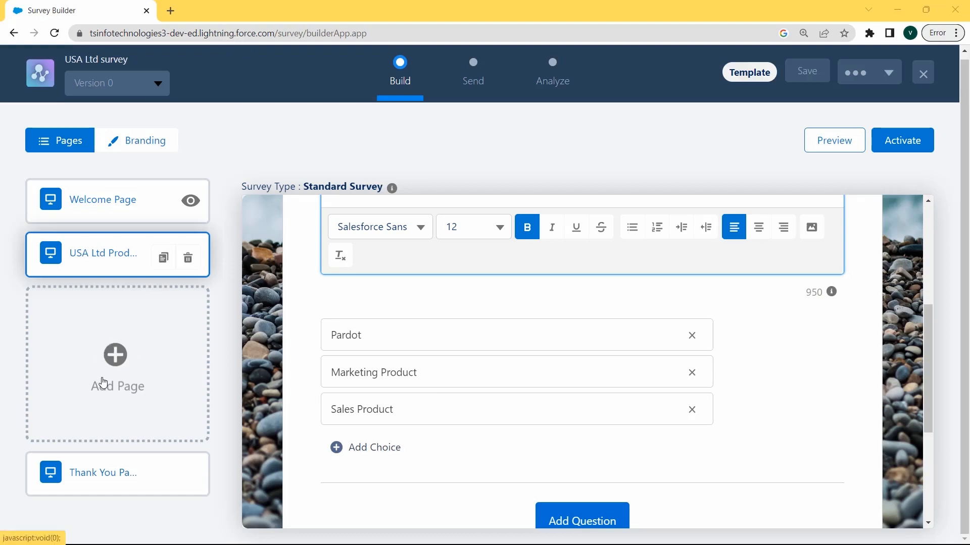
Add another survey page after the product page and name it "Feedback".
click(117, 357)
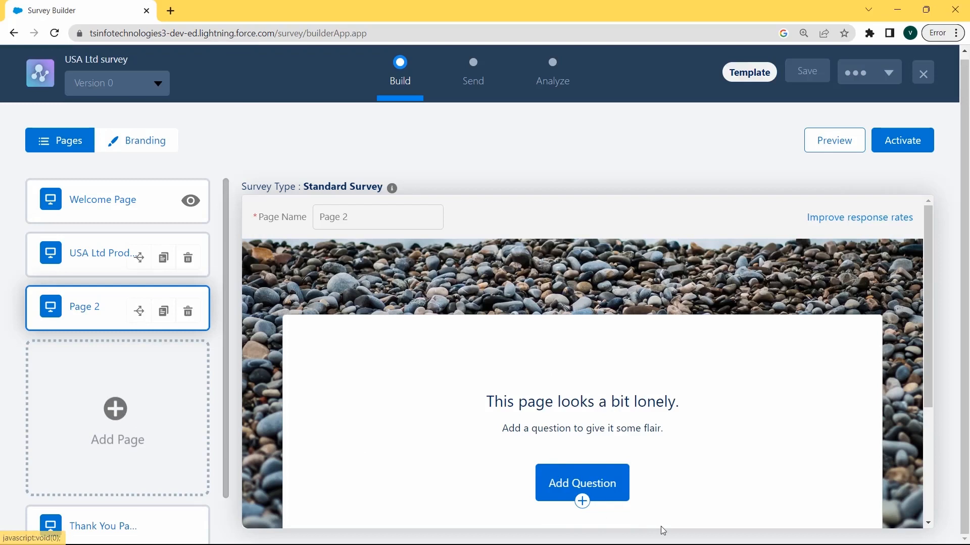
click(395, 218)
key(BackSpace)
key(BackSpace)
key(BackSpace)
key(BackSpace)
text(Feedback)
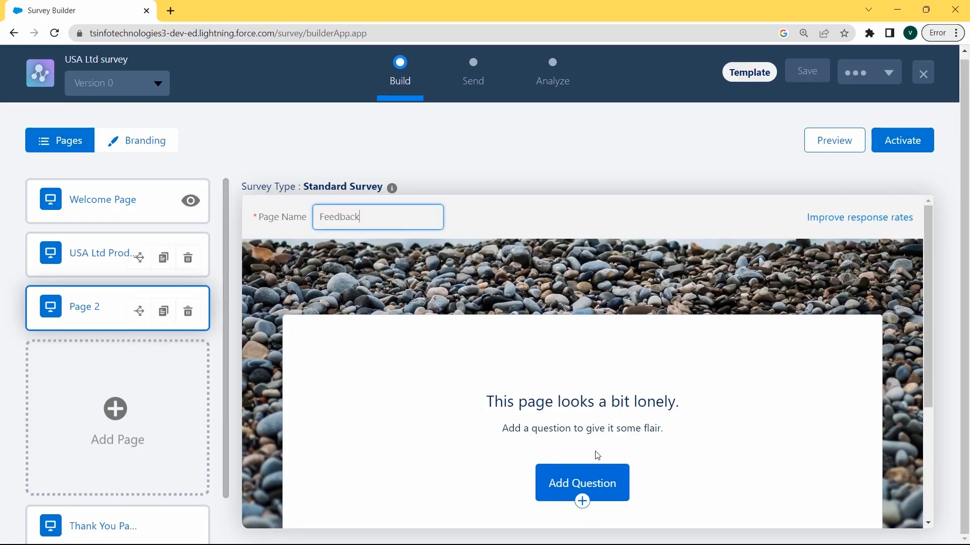
Add a Long Text question to the Feedback page reading "Please Provide your Feedback".
click(574, 489)
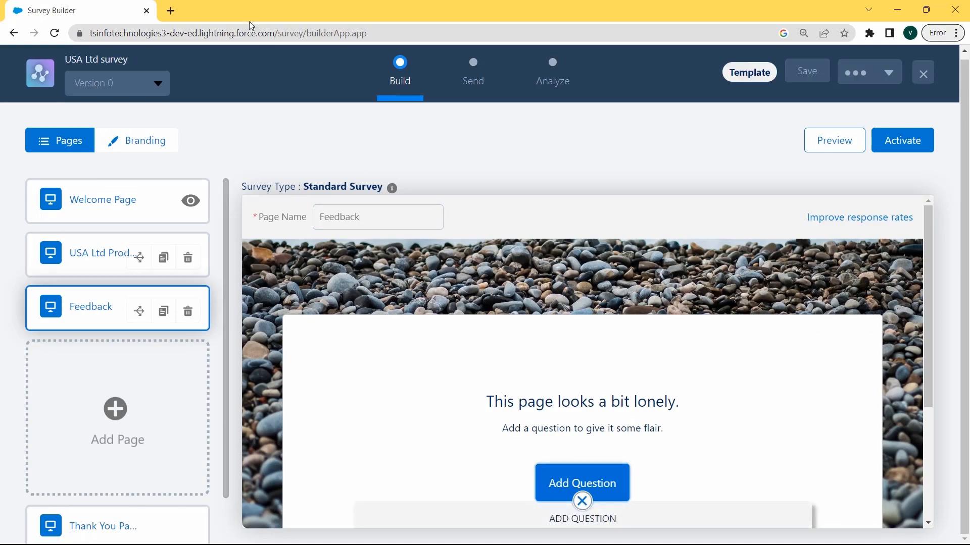
scroll(462, 382, down, 3)
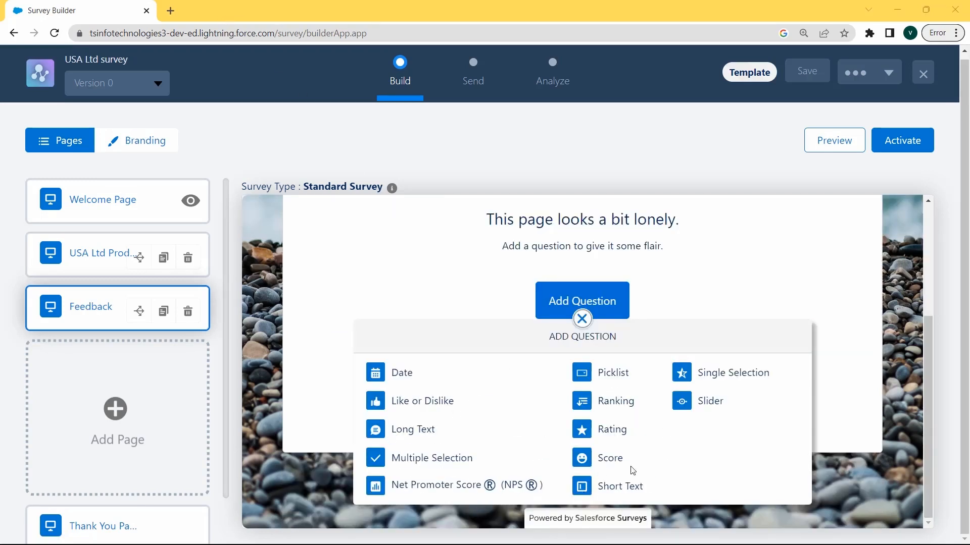
click(401, 434)
text(Please Provide your Feedback)
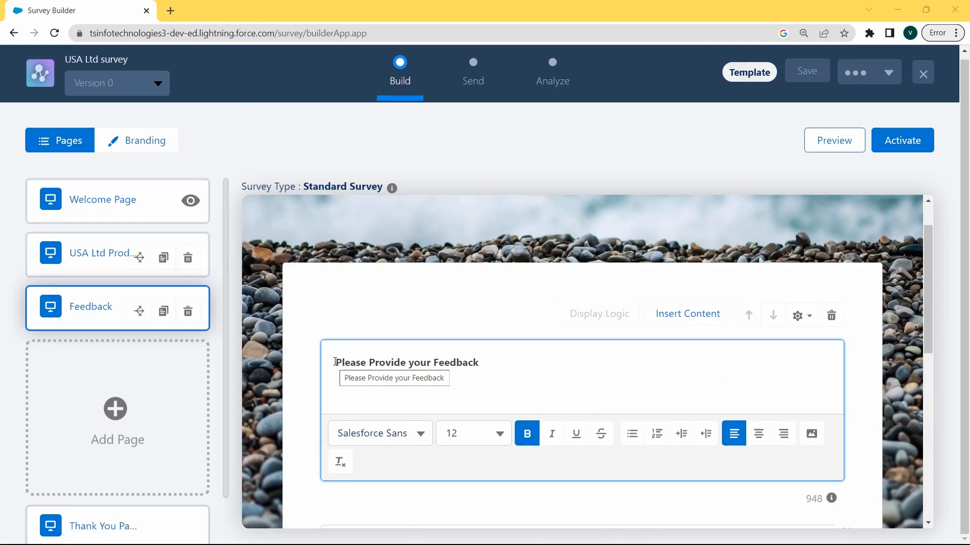
drag(336, 362, 503, 362)
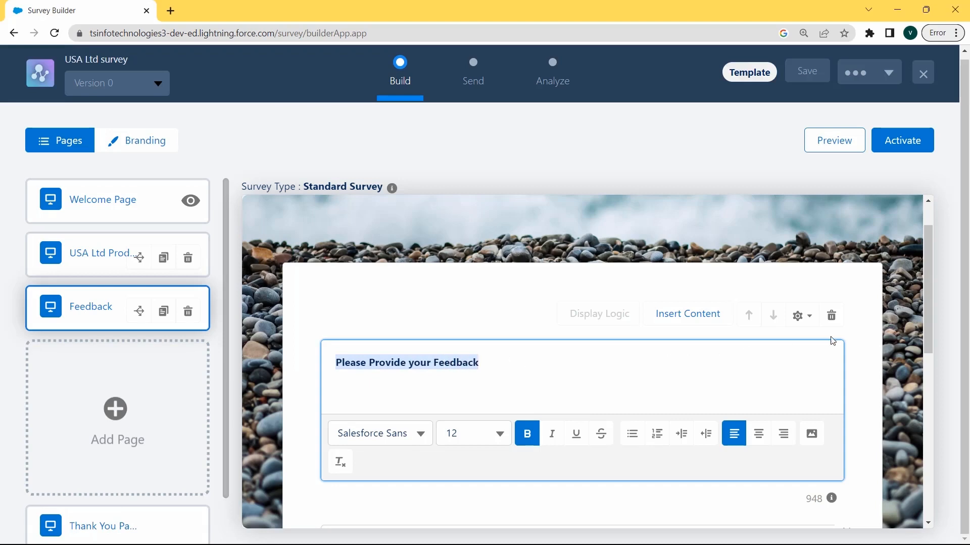
scroll(929, 291, down, 3)
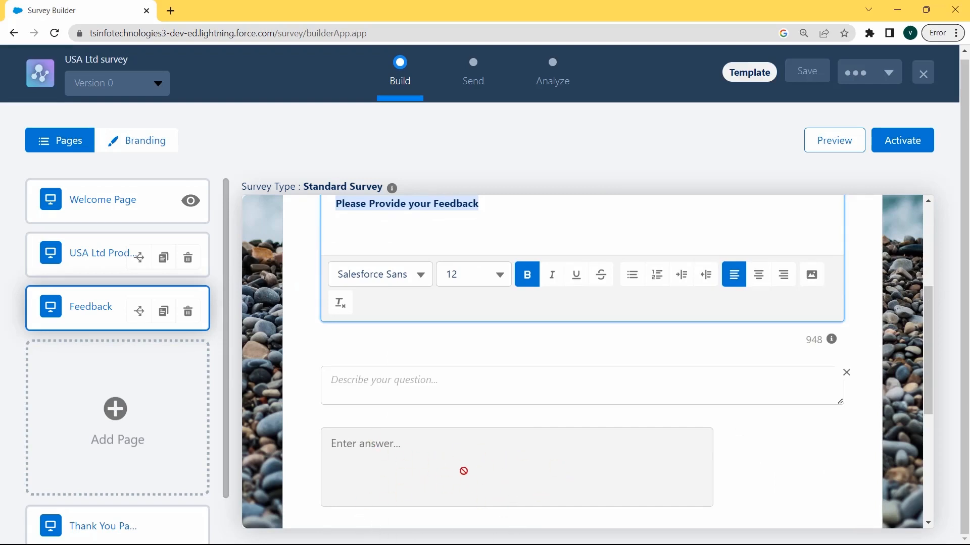
Open the Thank You page and enter the message "Thank you for taking our feedback".
scroll(230, 189, down, 1)
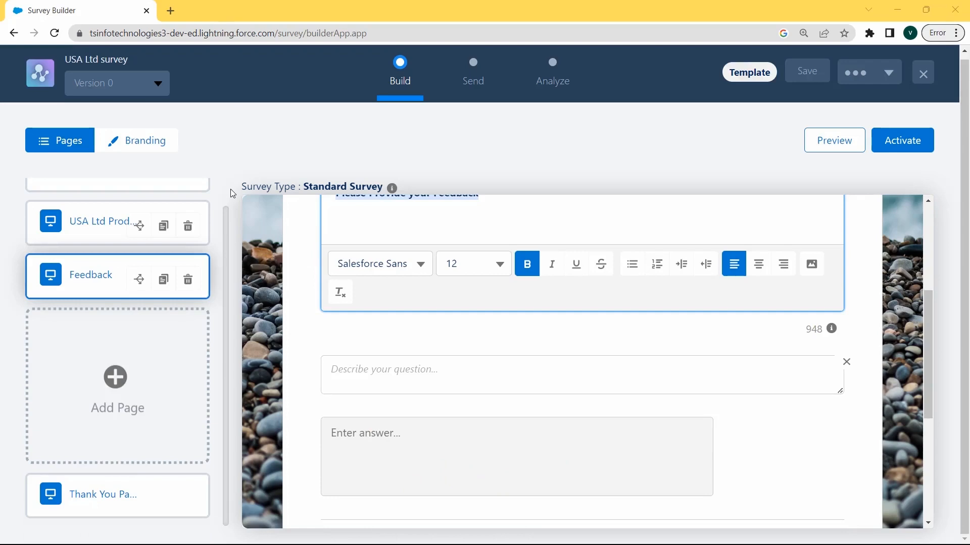
click(110, 497)
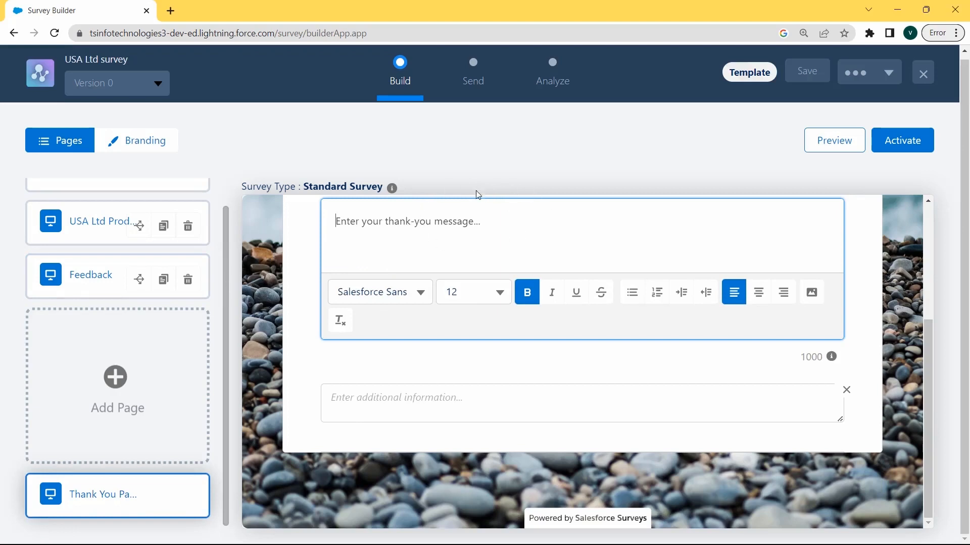
text(Thank you for taking our feedback)
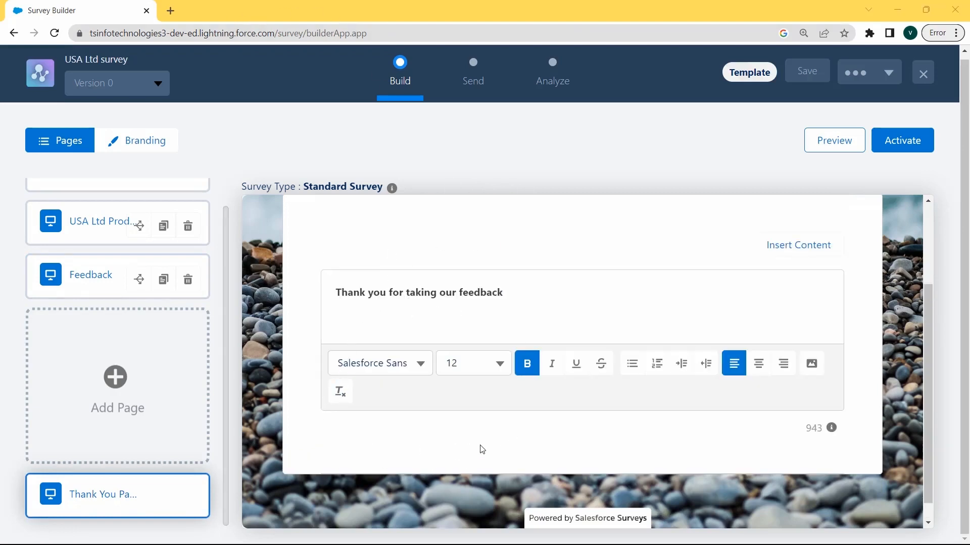
Preview the USA Ltd survey from the welcome message to the product question, and close the preview.
click(834, 143)
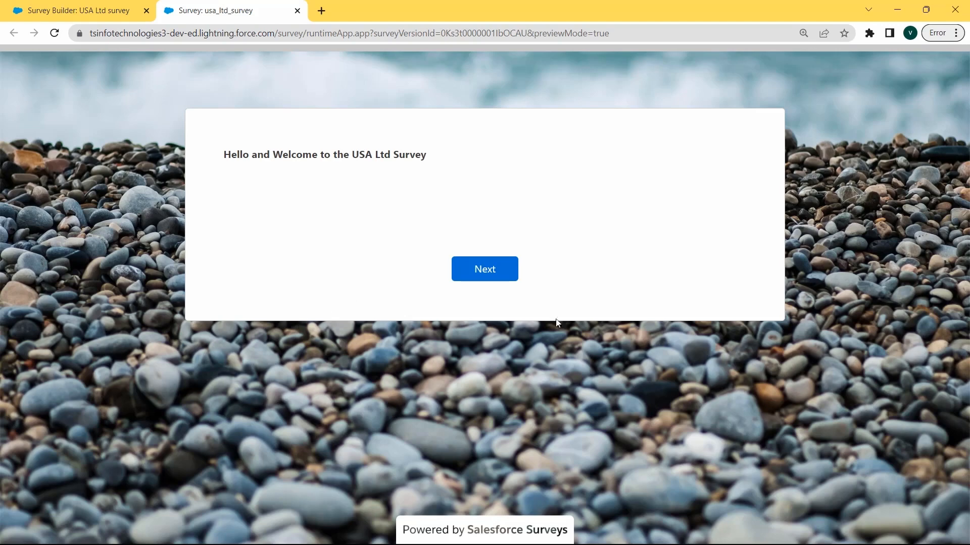
click(476, 277)
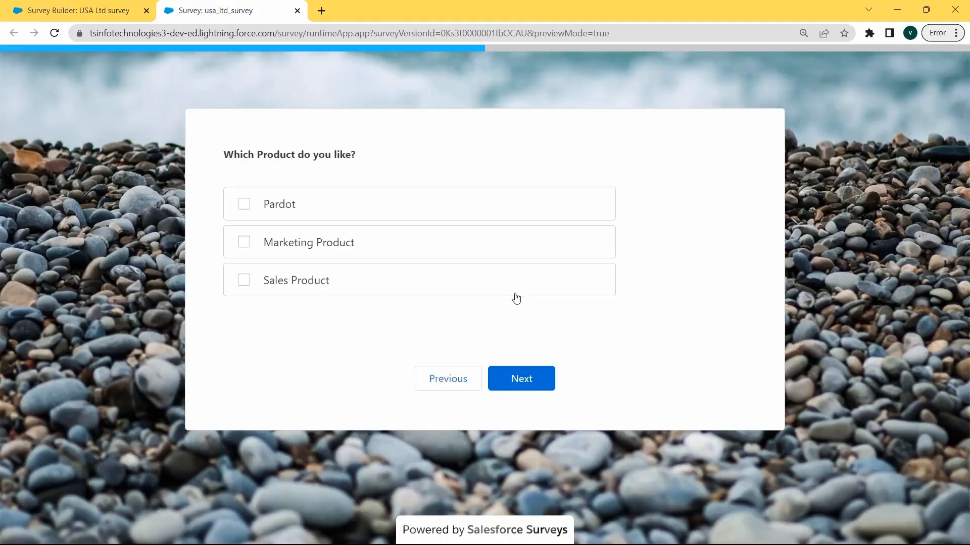
key(ctrl+w)
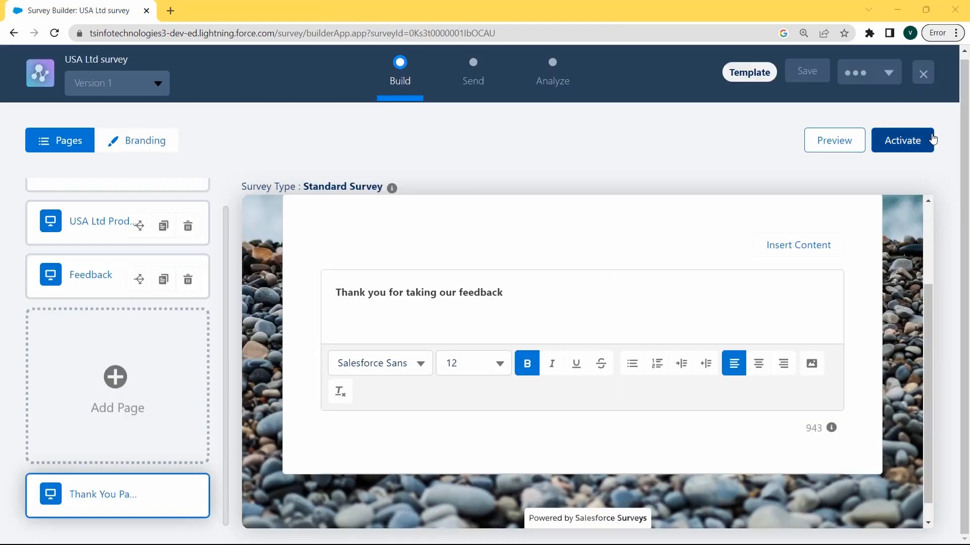
Activate the USA Ltd survey.
click(897, 152)
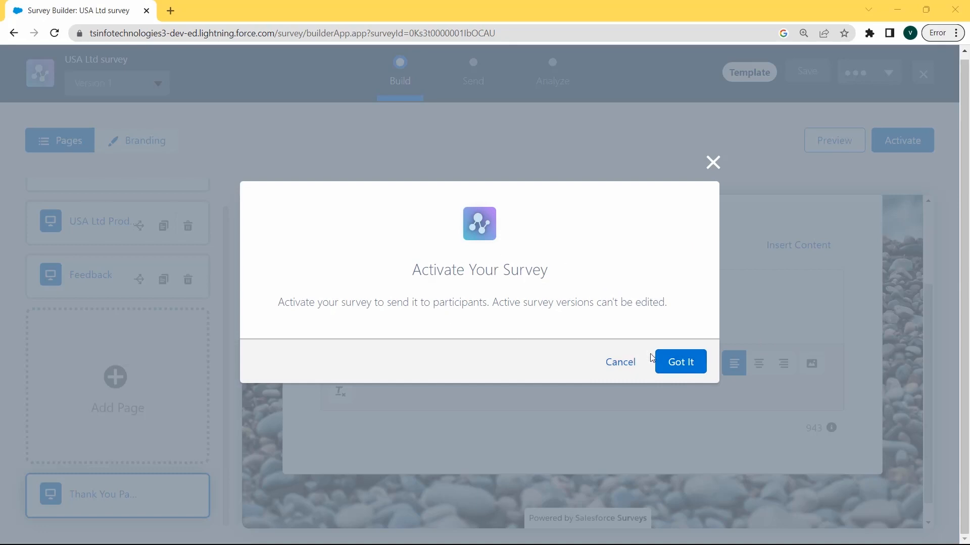
click(685, 372)
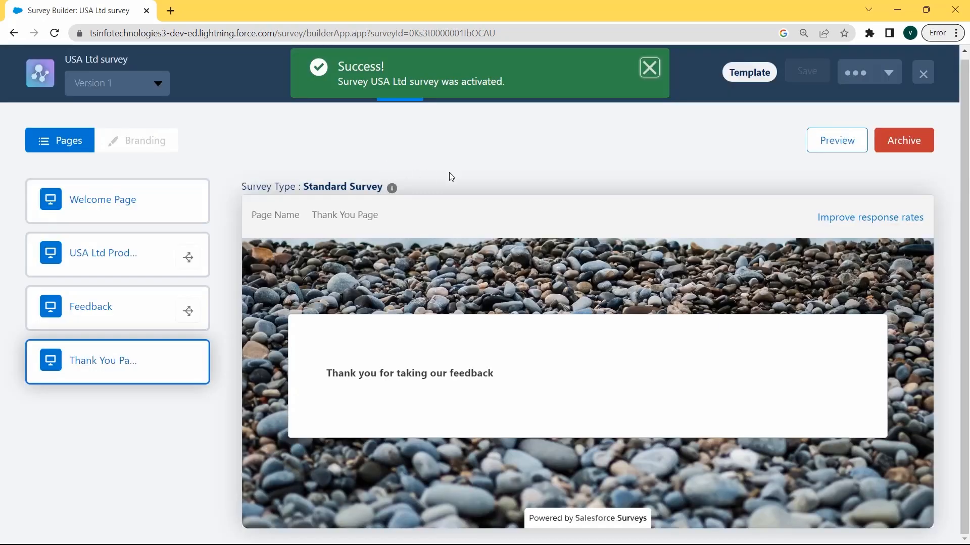